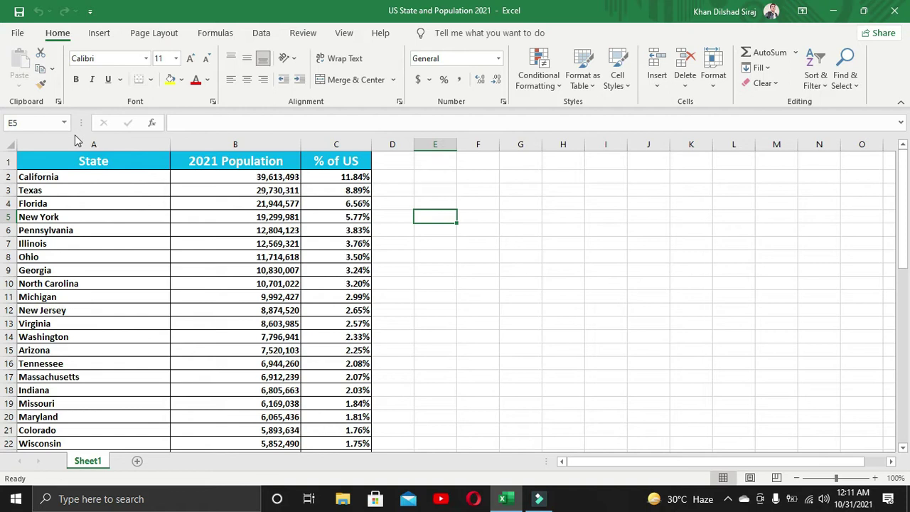
- Select the State and 2021 Population columns and insert a Filled Map chart of them
left_click_drag(79, 141, 211, 169)
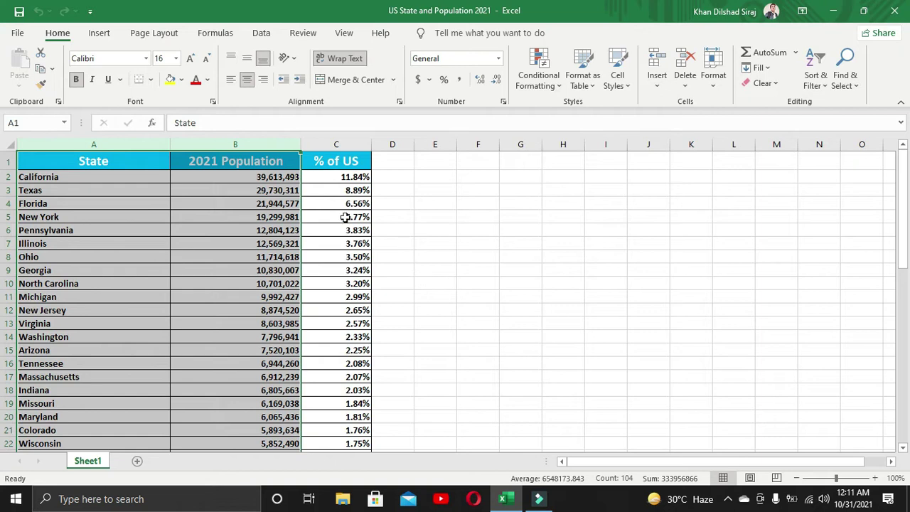
left_click(102, 37)
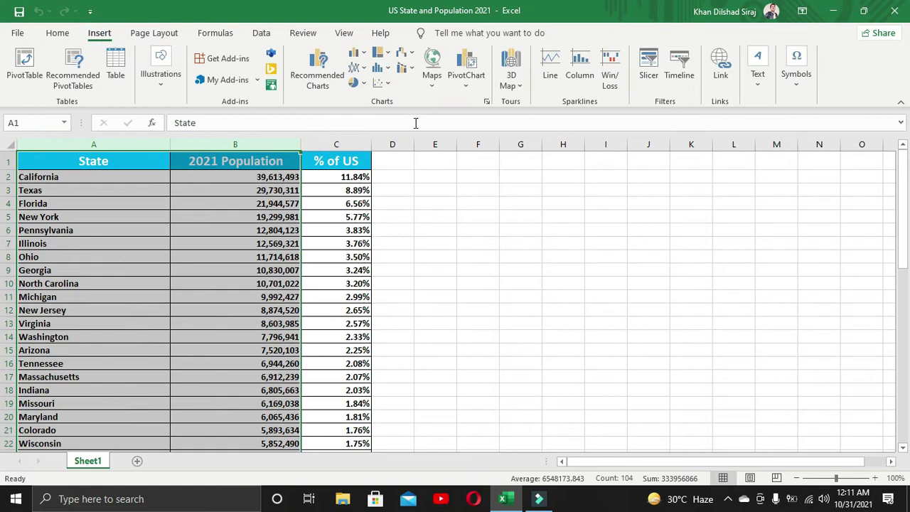
left_click(431, 88)
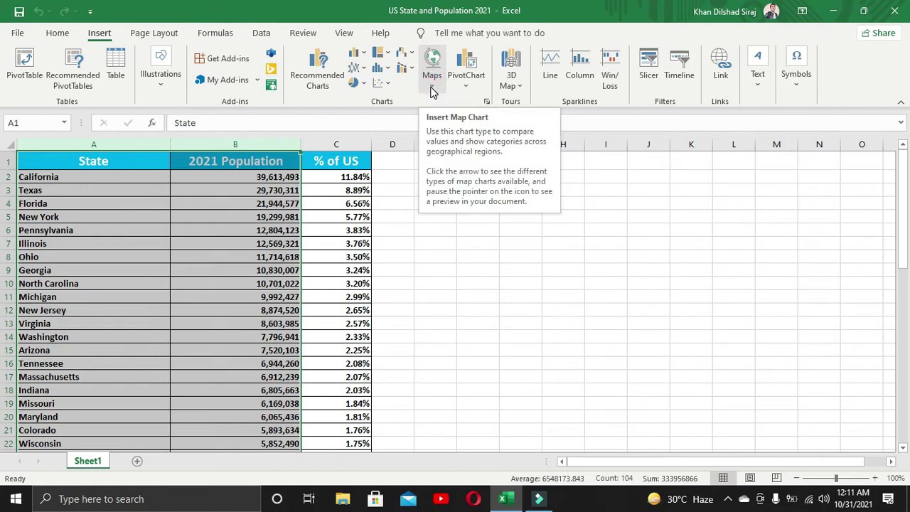
left_click(431, 88)
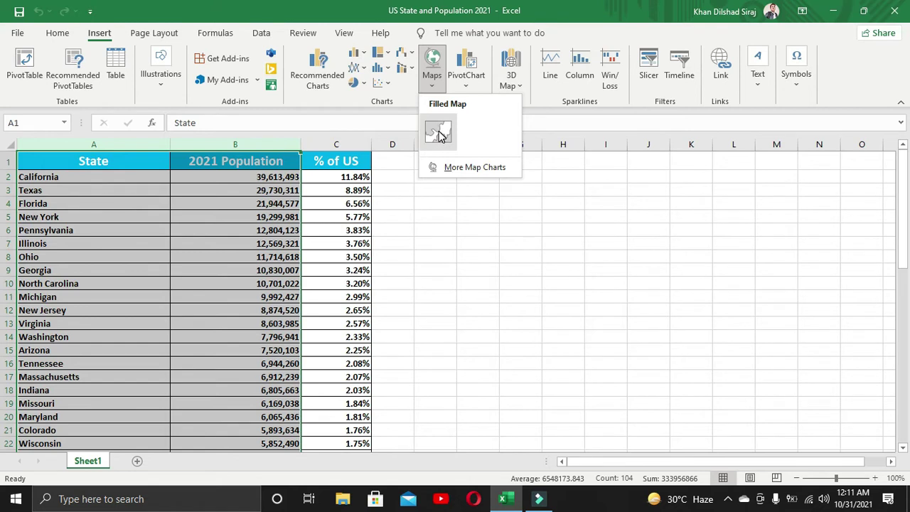
left_click(438, 135)
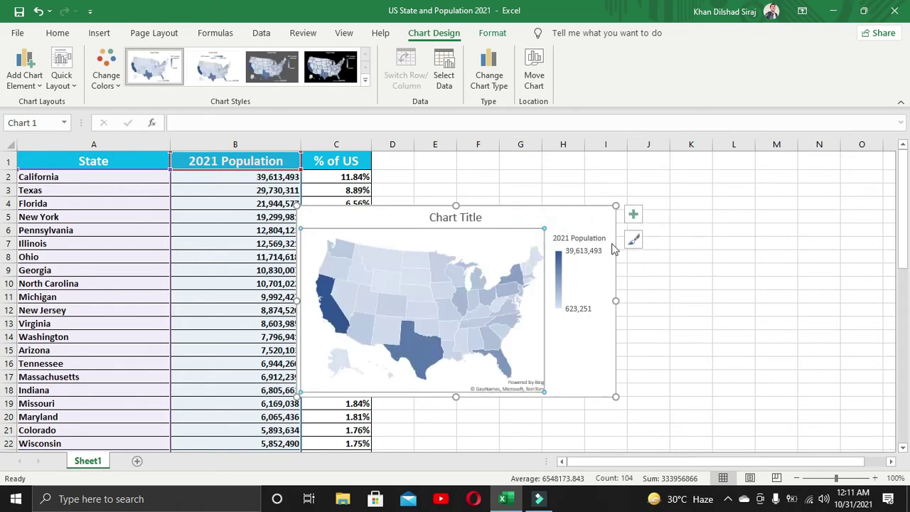
- Move the map chart to the right of the table and enlarge it by its corner
left_click(579, 219)
mouse_move(578, 224)
left_mouse_down()
mouse_move(603, 226)
mouse_move(728, 195)
left_mouse_up()
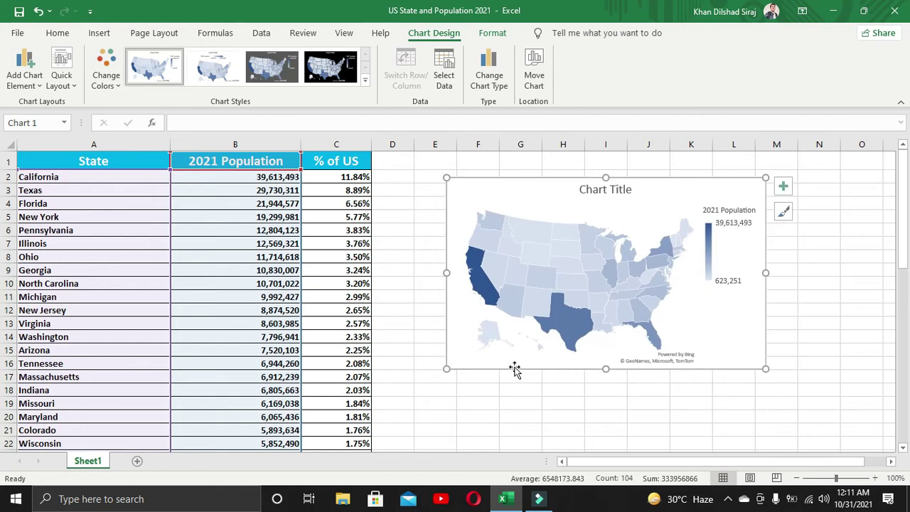
left_click_drag(447, 368, 409, 435)
left_click(636, 194)
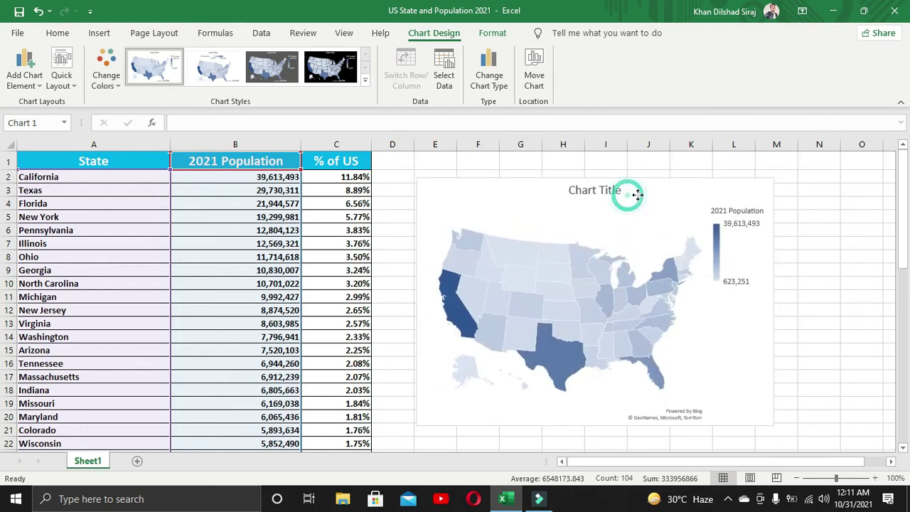
left_click_drag(638, 195, 660, 204)
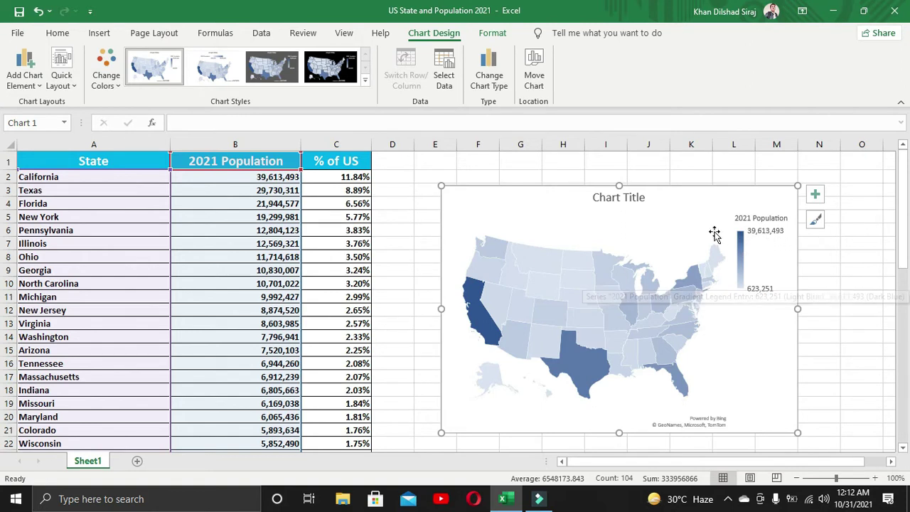
- Open the legend's Format Legend pane, close it, and select cell B2
left_click(748, 243)
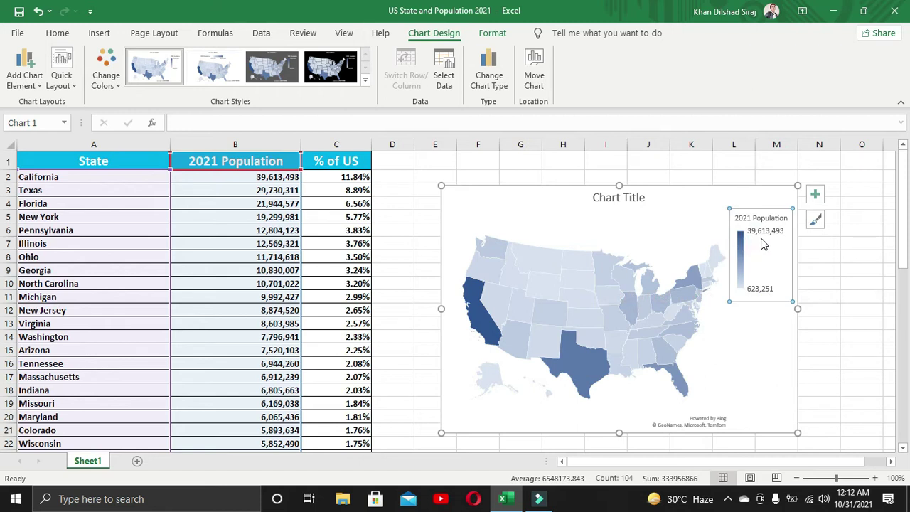
double_click(756, 244)
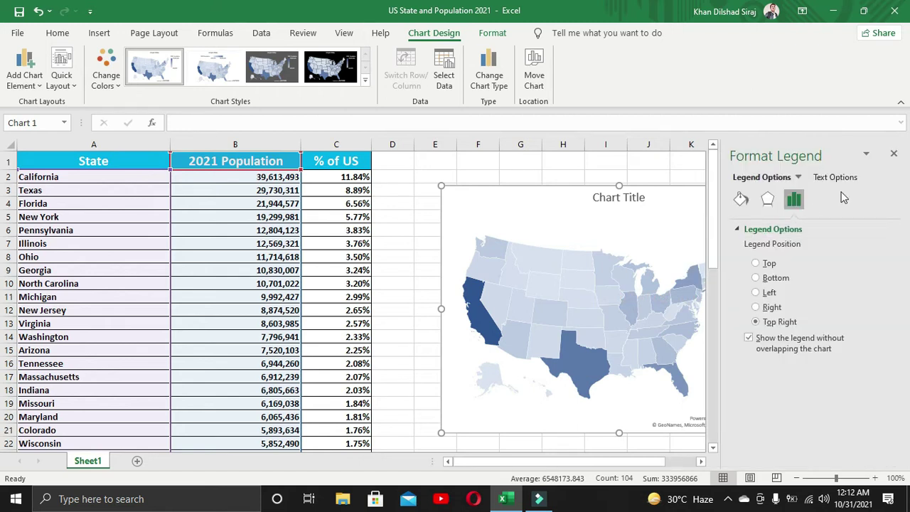
left_click(894, 154)
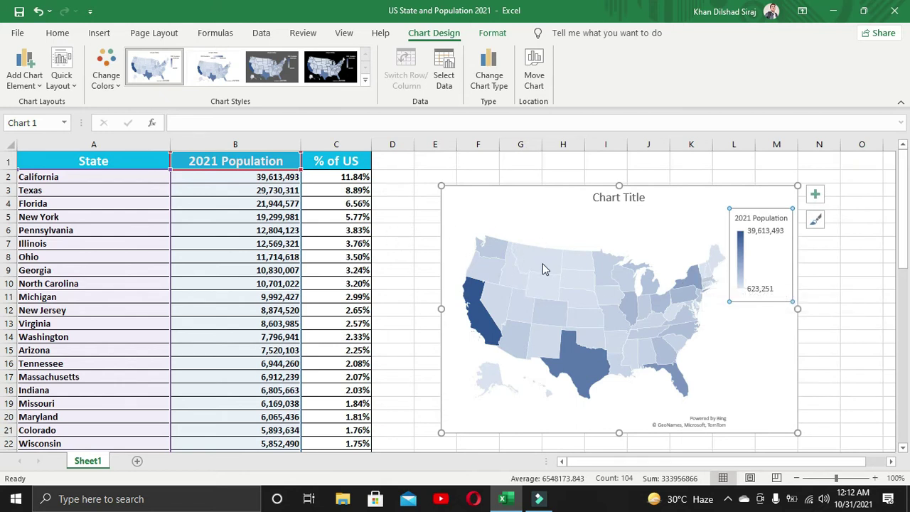
left_click(283, 177)
double_click(282, 177)
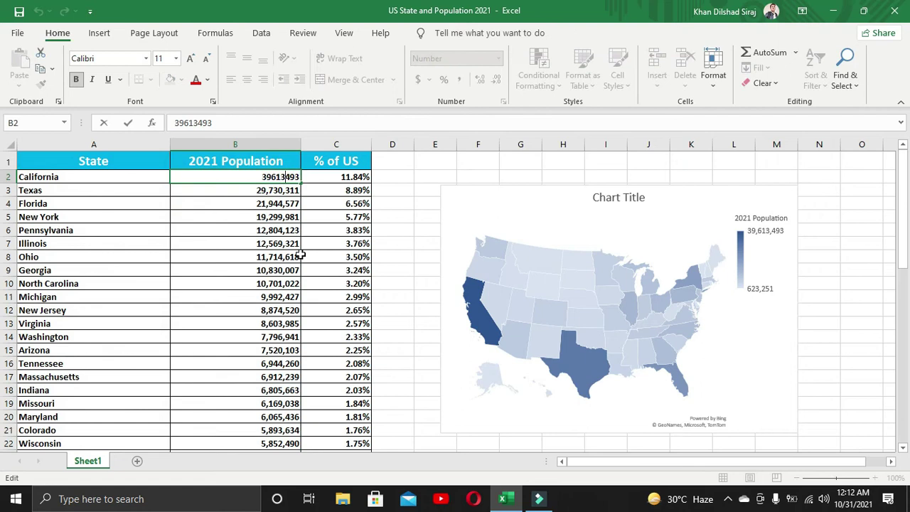
type("00")
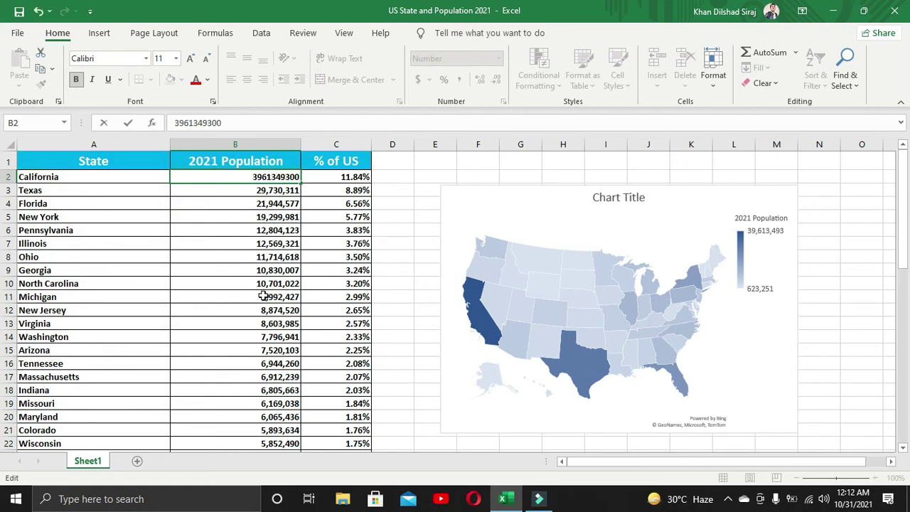
key("Return")
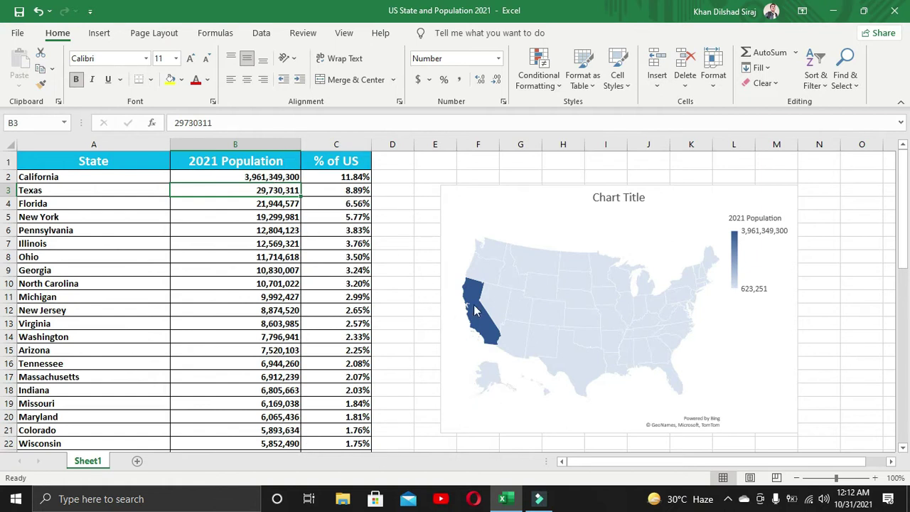
mouse_move(490, 334)
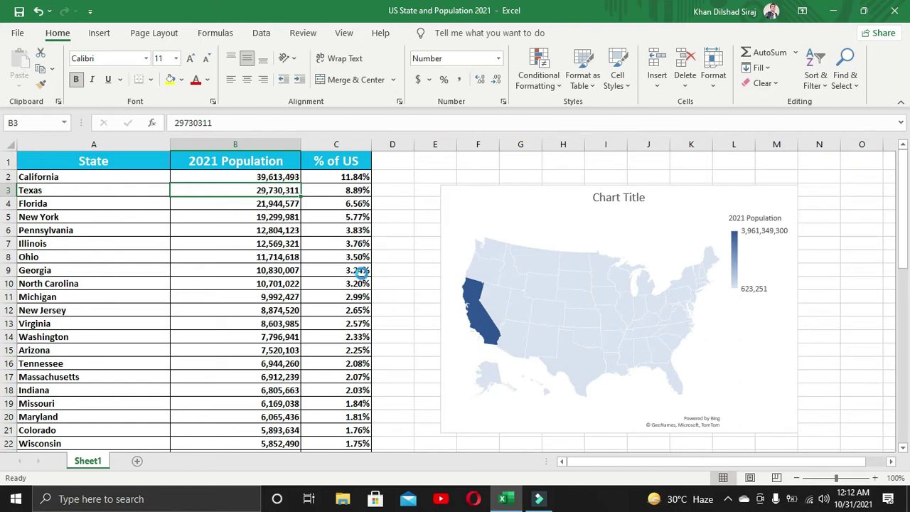
key("ctrl+z")
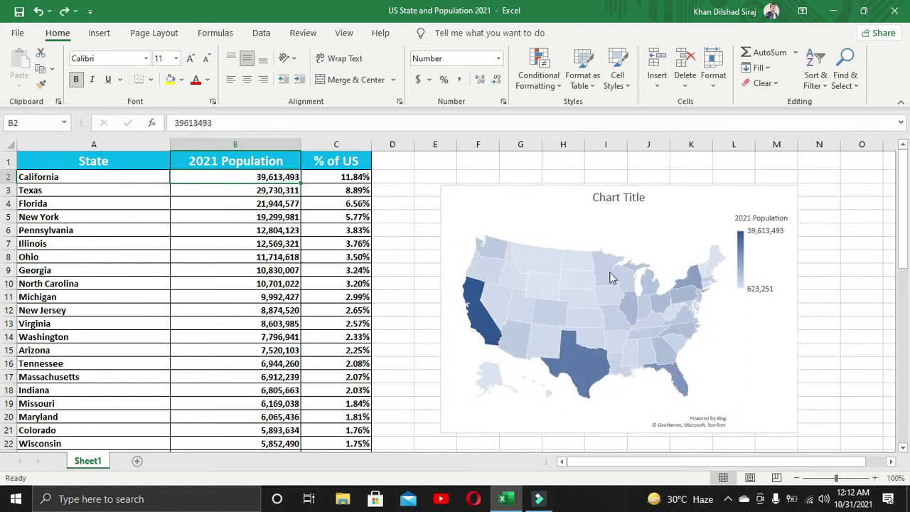
mouse_move(646, 277)
mouse_move(581, 261)
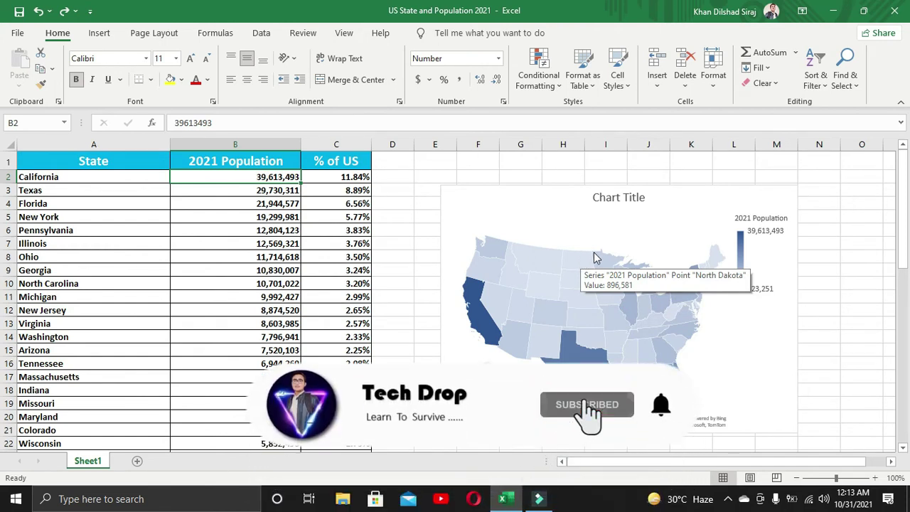
- Shift the map's highlighted data range from column B to the % of US column
left_click(698, 201)
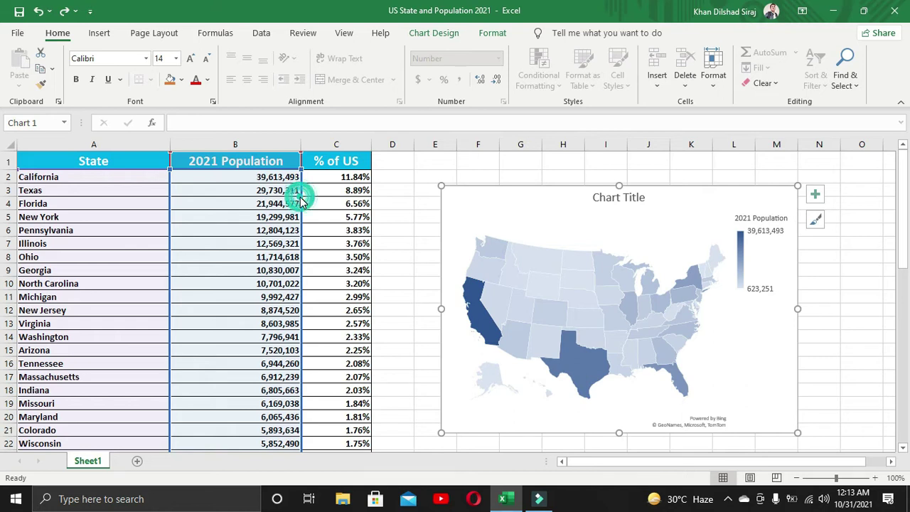
left_click_drag(301, 202, 342, 197)
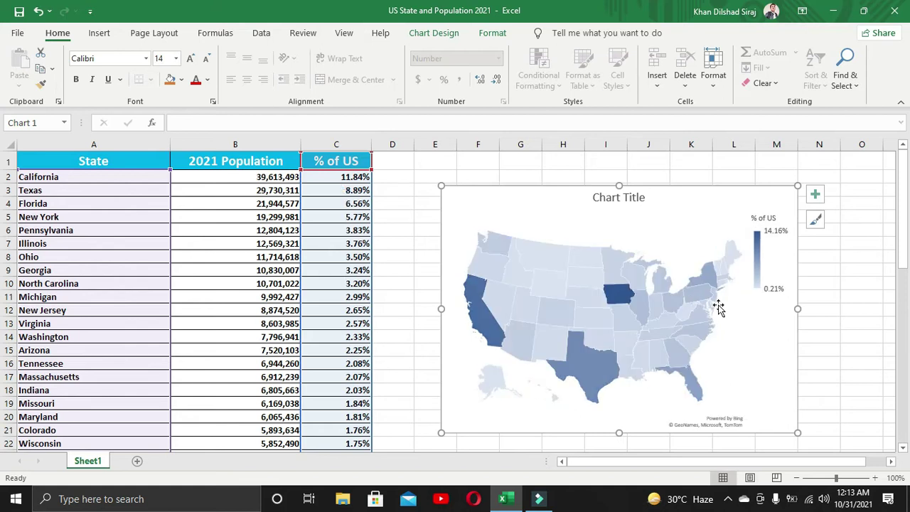
left_click(766, 233)
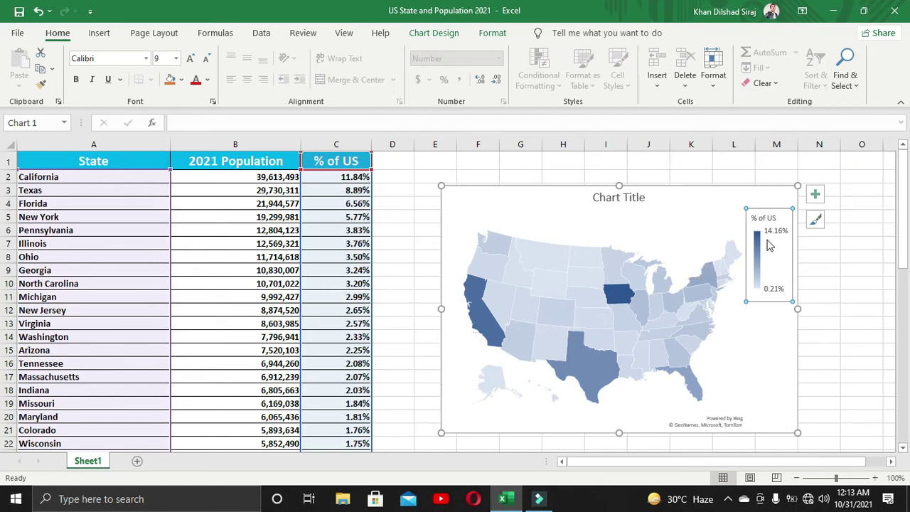
- Open Format Chart Area for the map chart and expand its Fill options
double_click(688, 212)
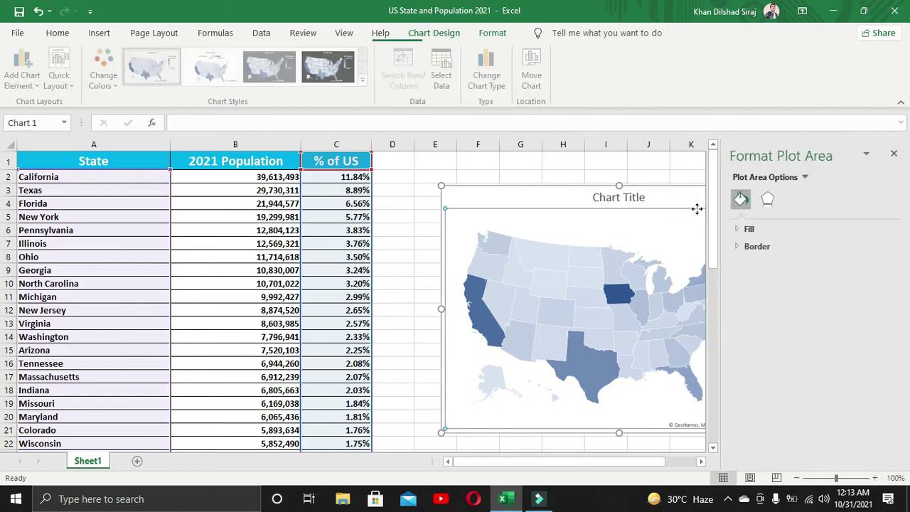
left_click(702, 203)
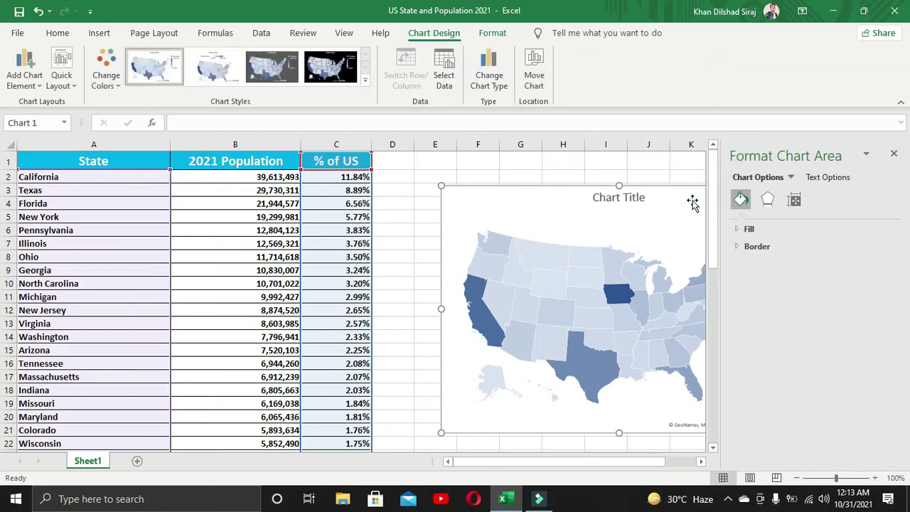
left_click(740, 229)
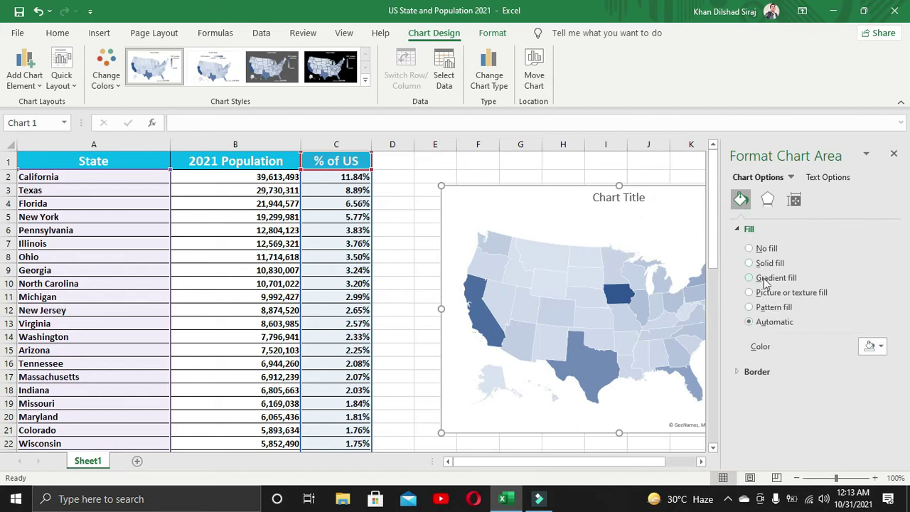
- Try yellow then black solid fills, revert to Automatic fill, and expand Border
left_click(869, 347)
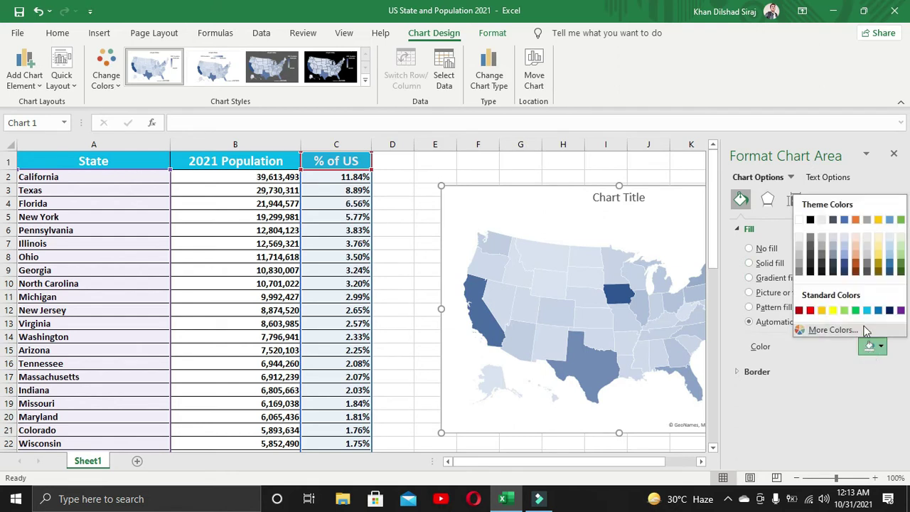
left_click(822, 310)
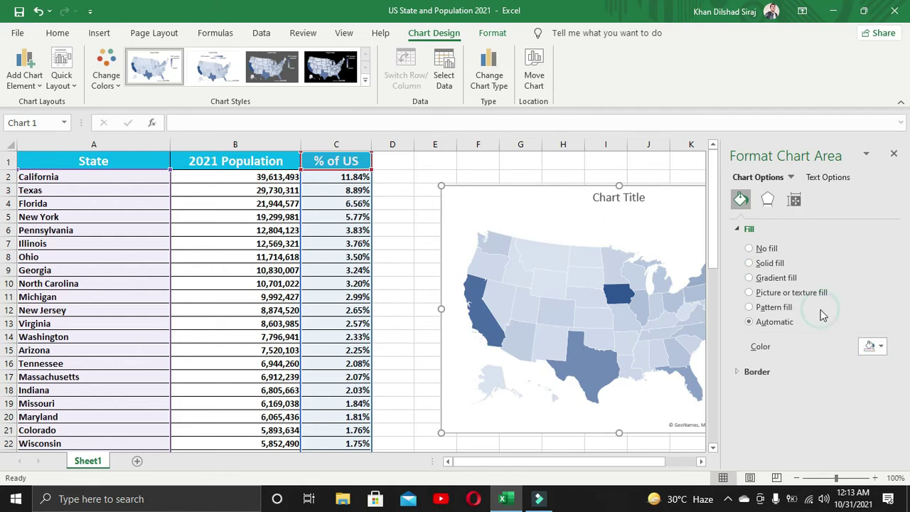
left_click(881, 346)
left_click(810, 221)
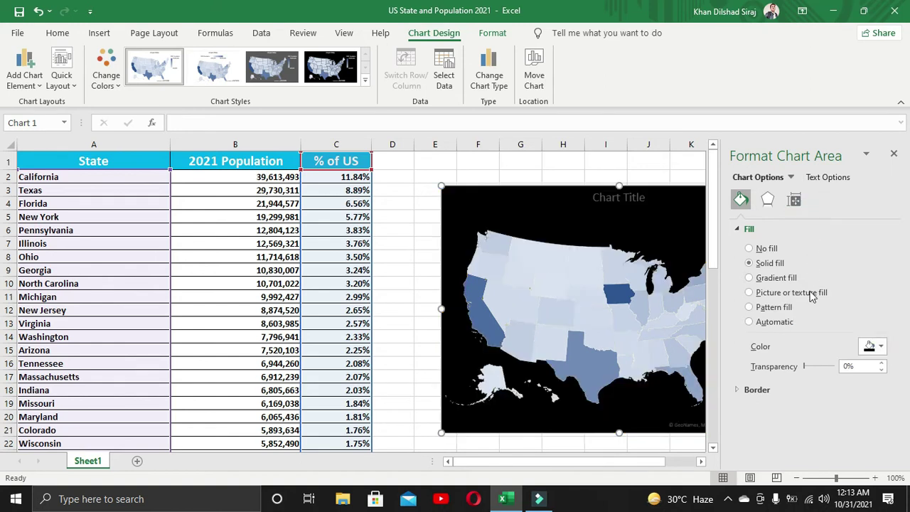
left_click(787, 323)
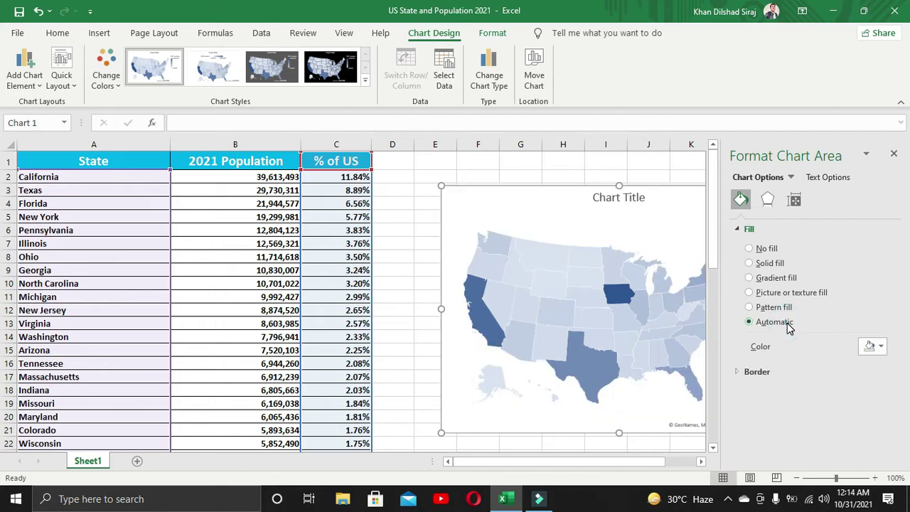
left_click(742, 373)
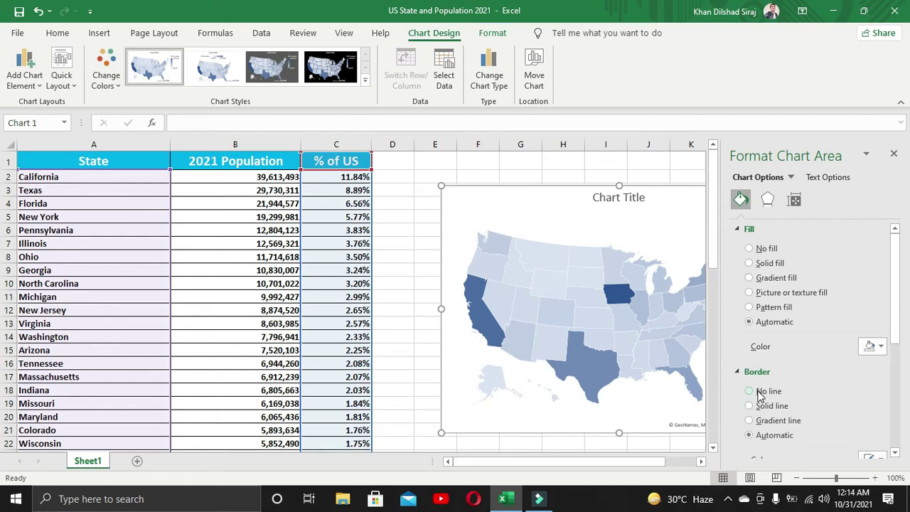
- Give the chart area a solid line border with its width raised to 2.25 pt
scroll(811, 424, "down", 3)
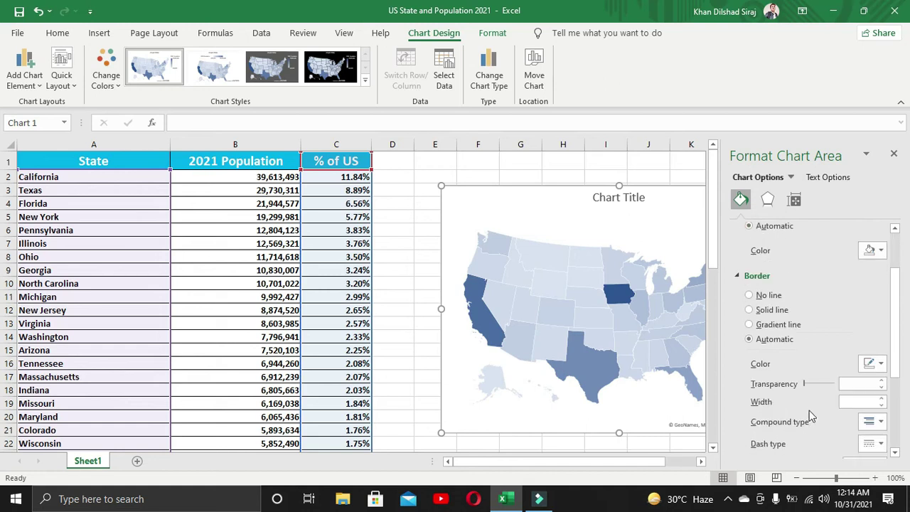
left_click(882, 364)
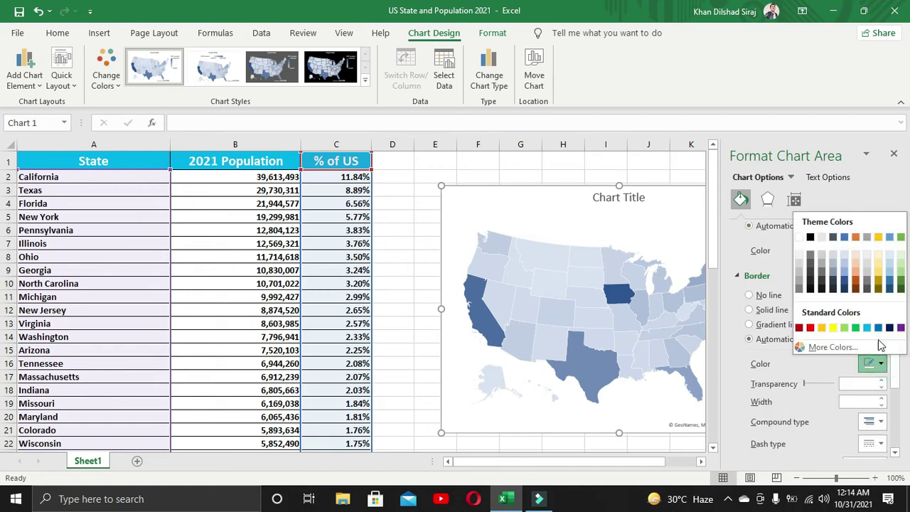
left_click(845, 237)
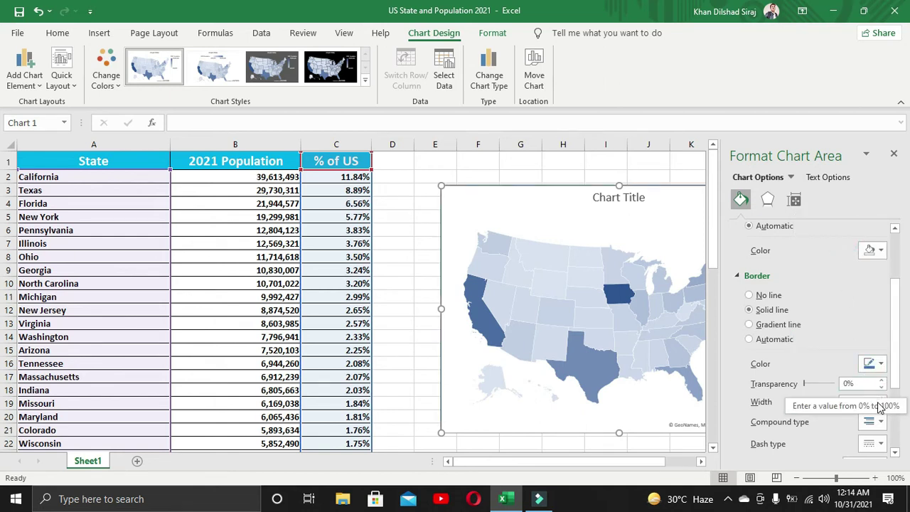
left_click(882, 399)
left_click(882, 399)
left_click(882, 399)
left_click(881, 399)
left_click(882, 399)
left_click(882, 399)
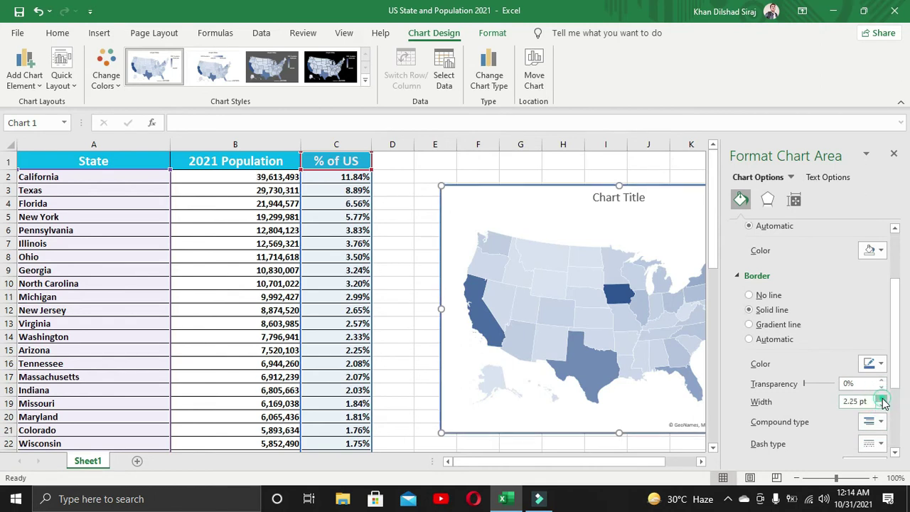
left_click(403, 269)
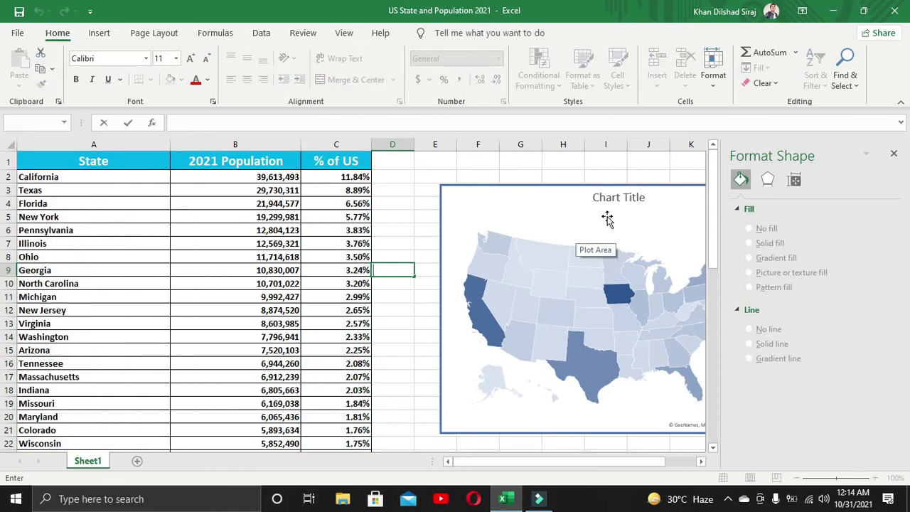
left_click(585, 200)
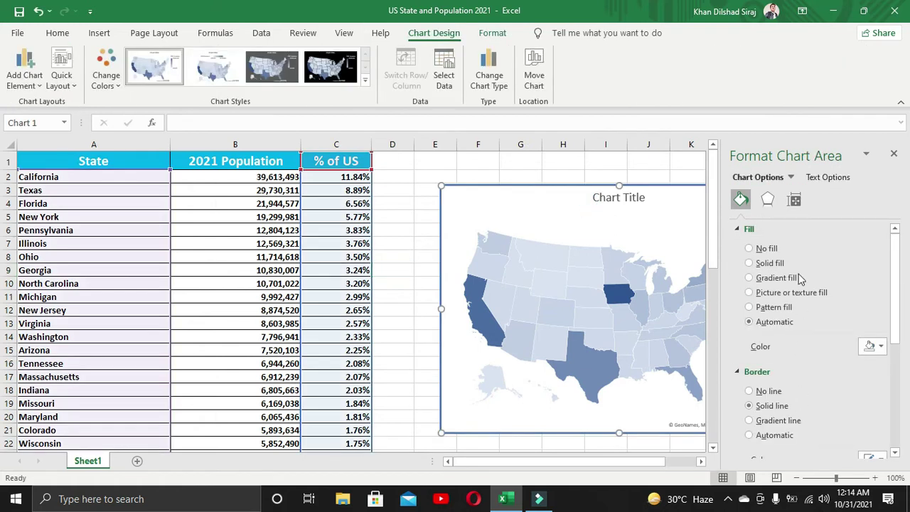
left_click(766, 200)
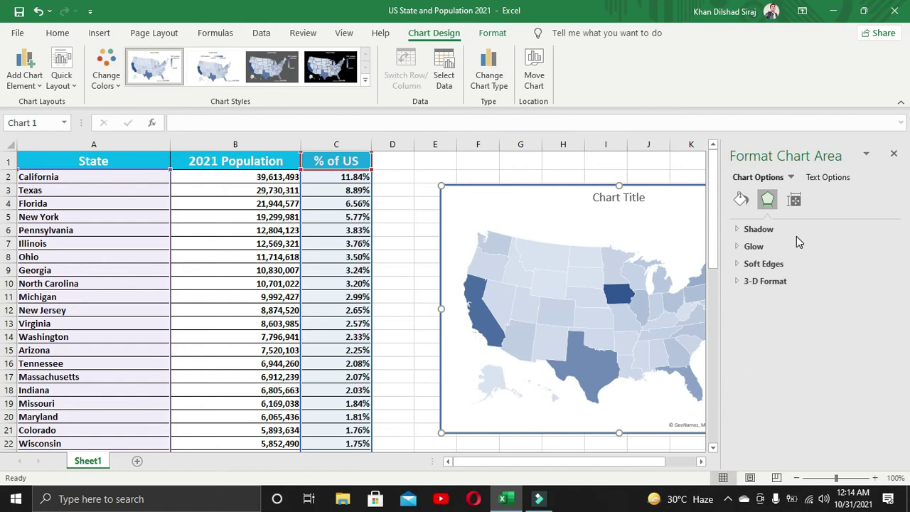
left_click(750, 231)
left_click(739, 229)
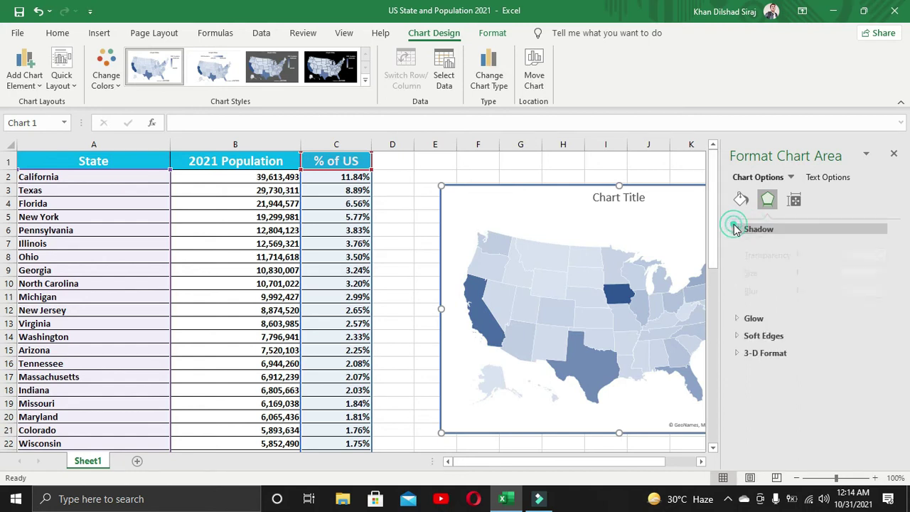
left_click(798, 202)
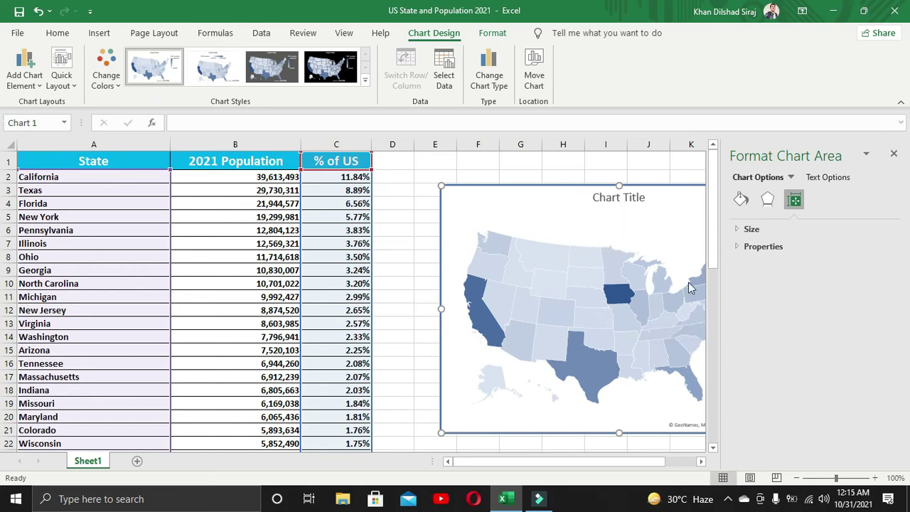
- Select Wisconsin's data point, expand Series Options, and keep the Automatic map projection
left_click(639, 291)
left_click(638, 290)
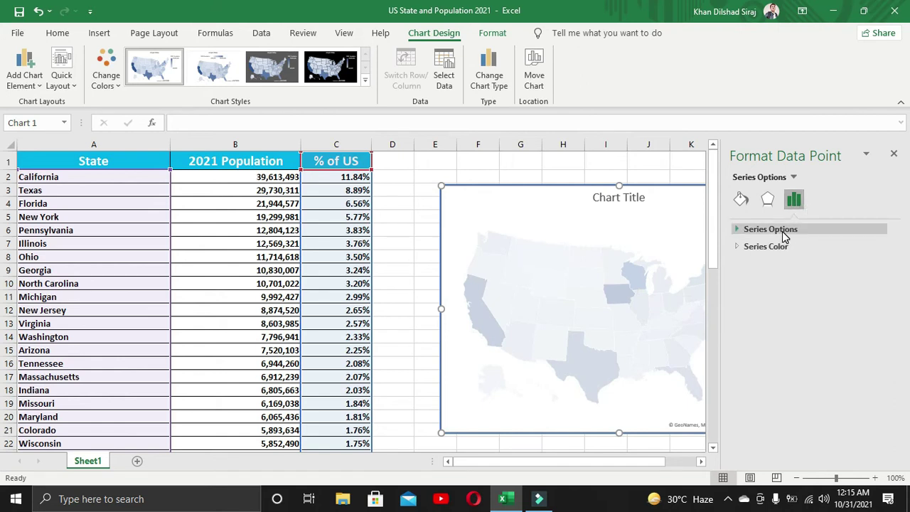
left_click(737, 230)
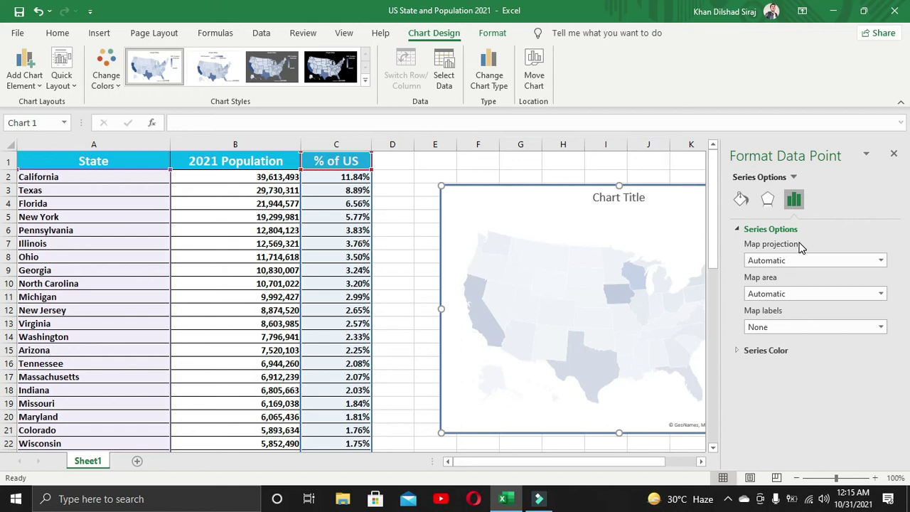
left_click(880, 261)
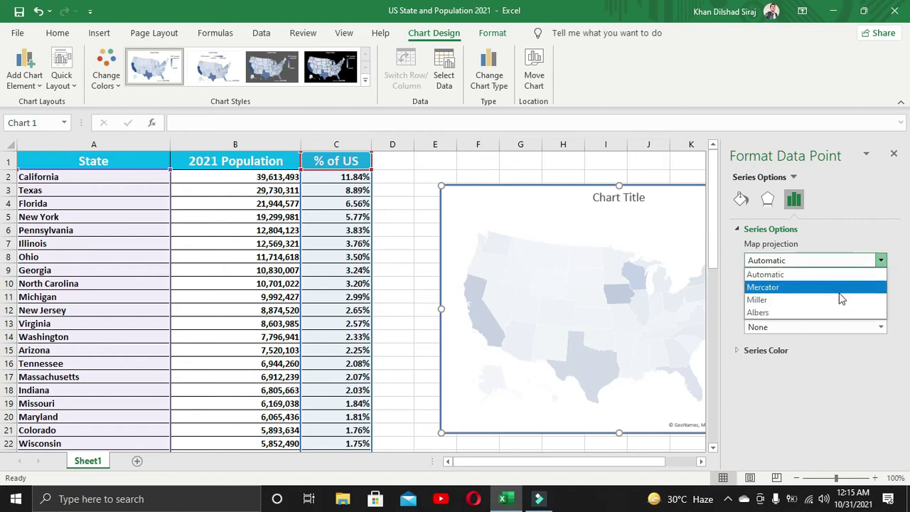
left_click(881, 260)
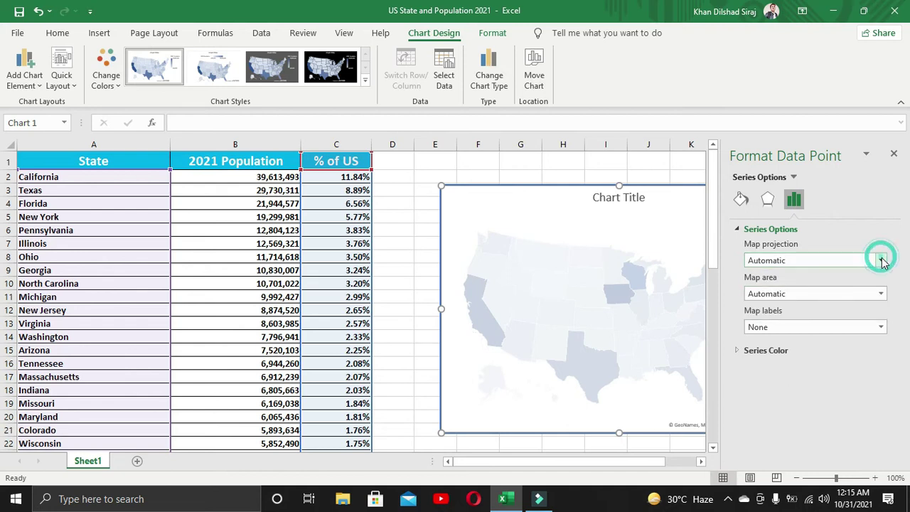
- Try World and Multiple countries/regions map areas, then set Map area to Country/Region only
left_click(881, 294)
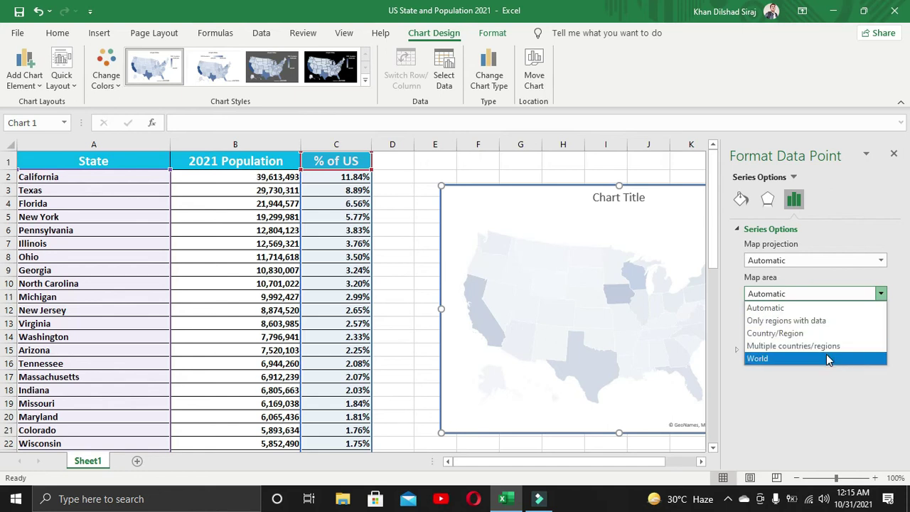
left_click(826, 355)
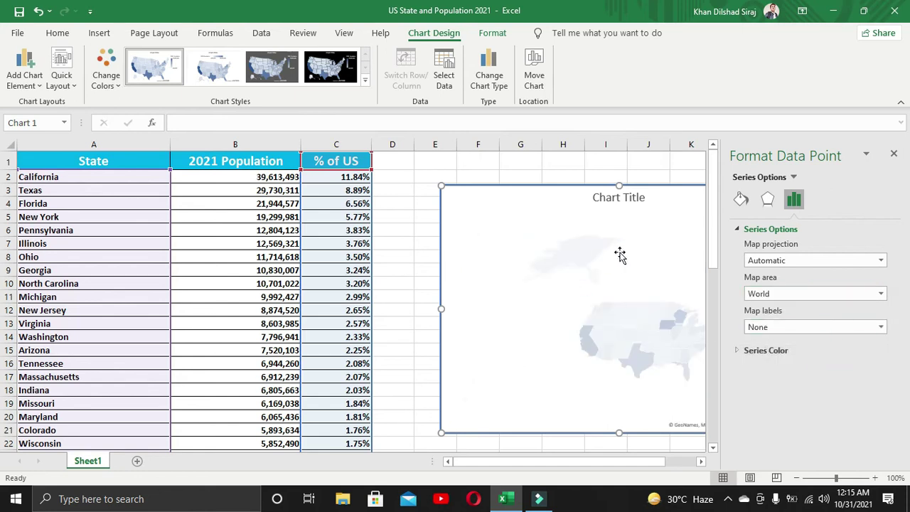
left_click(780, 294)
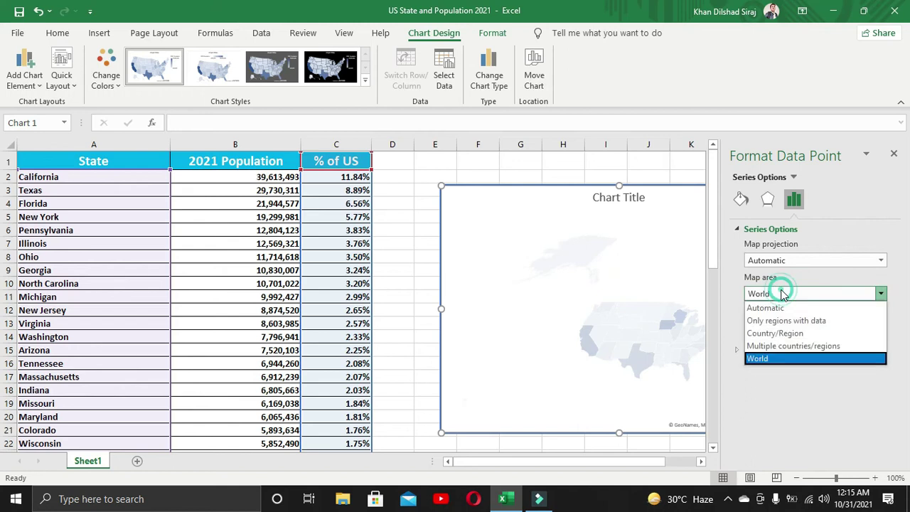
left_click(759, 344)
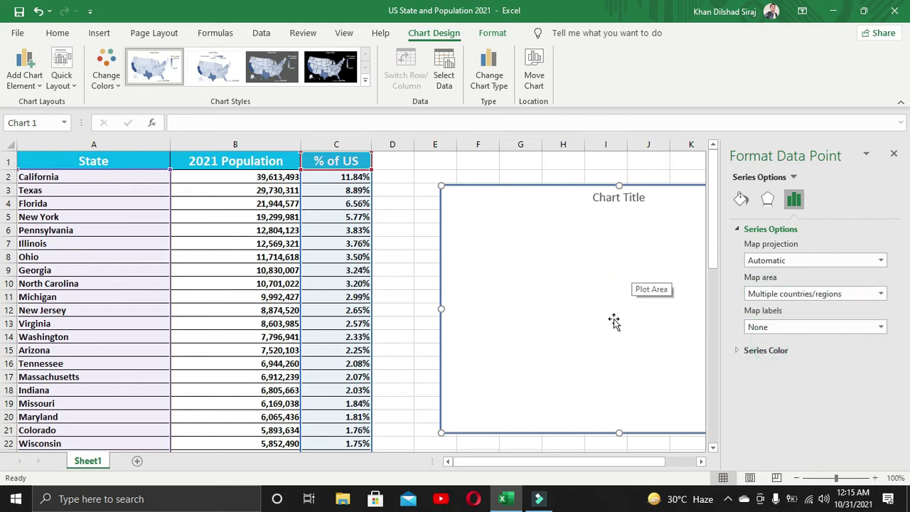
left_click(859, 292)
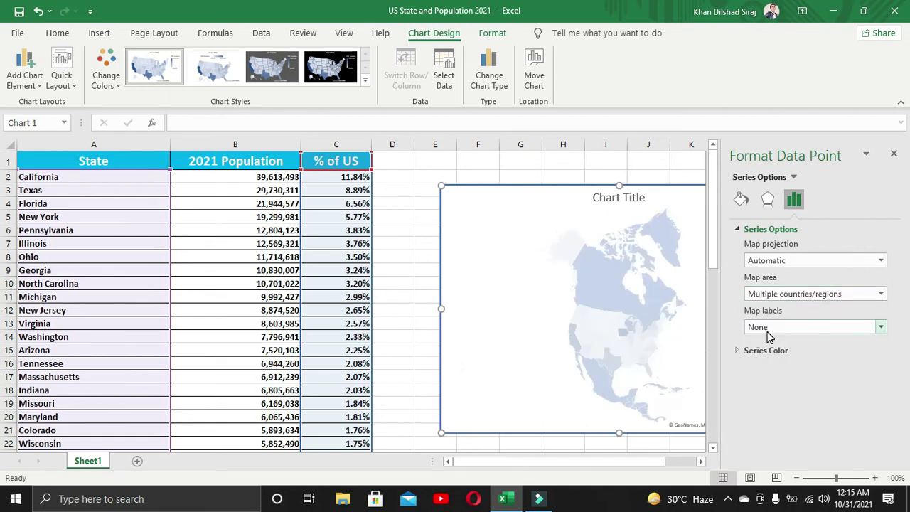
left_click(795, 295)
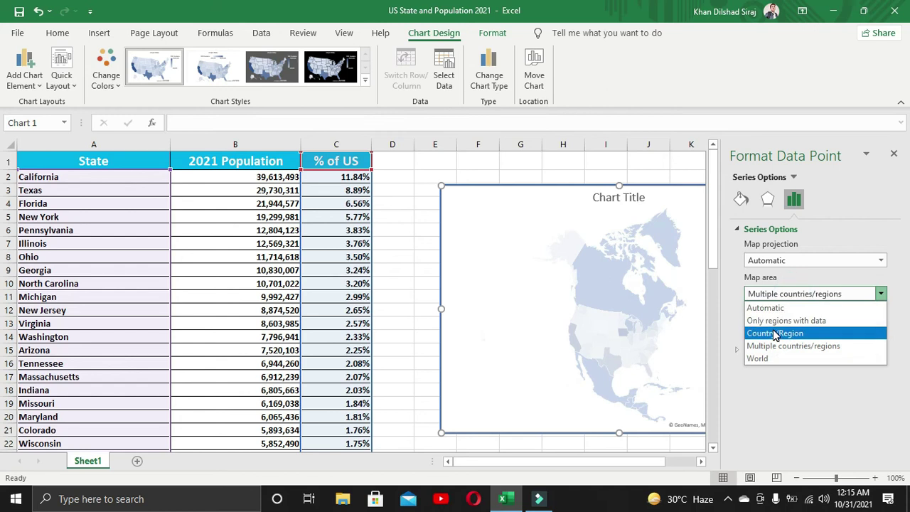
left_click(775, 333)
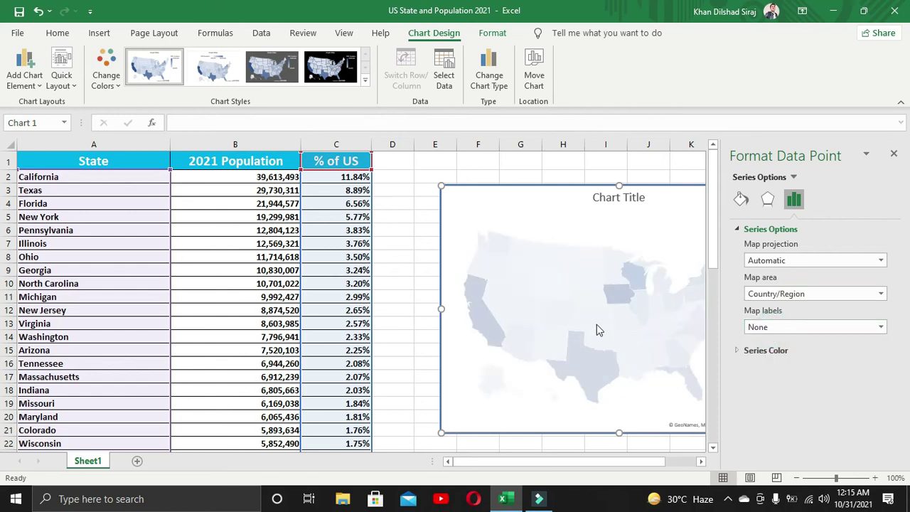
- Set Map labels to Best fit only, then change them to Show all
left_click(830, 325)
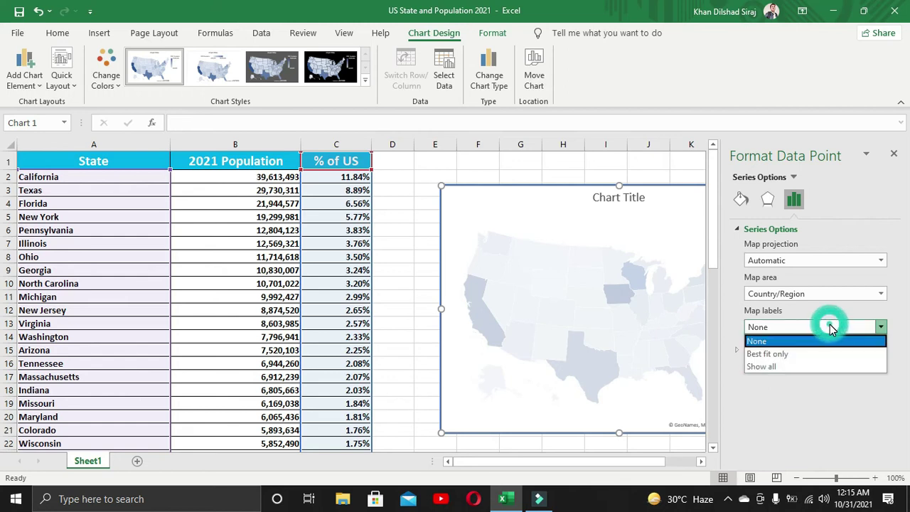
left_click(824, 354)
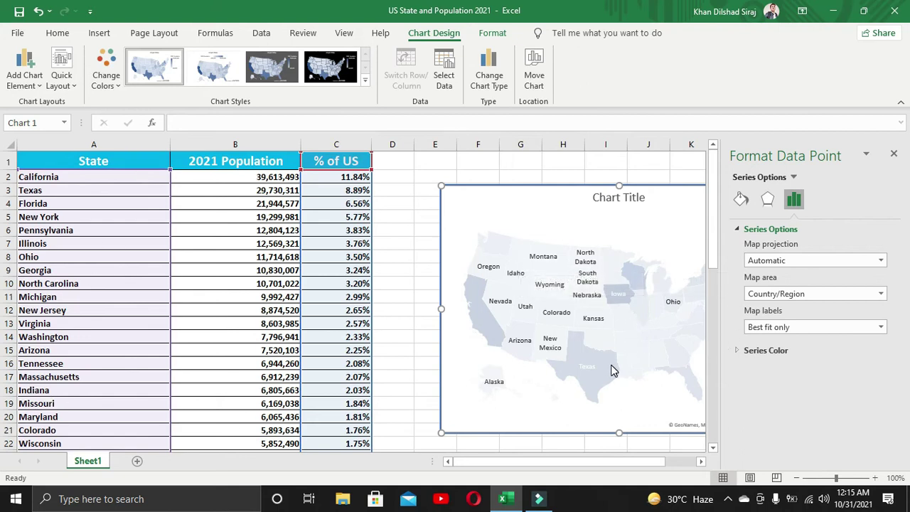
left_click(873, 328)
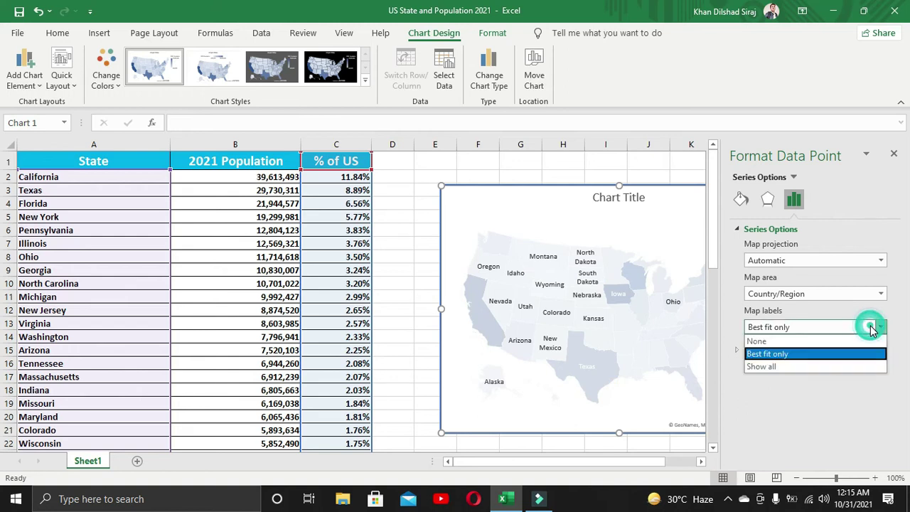
left_click(851, 367)
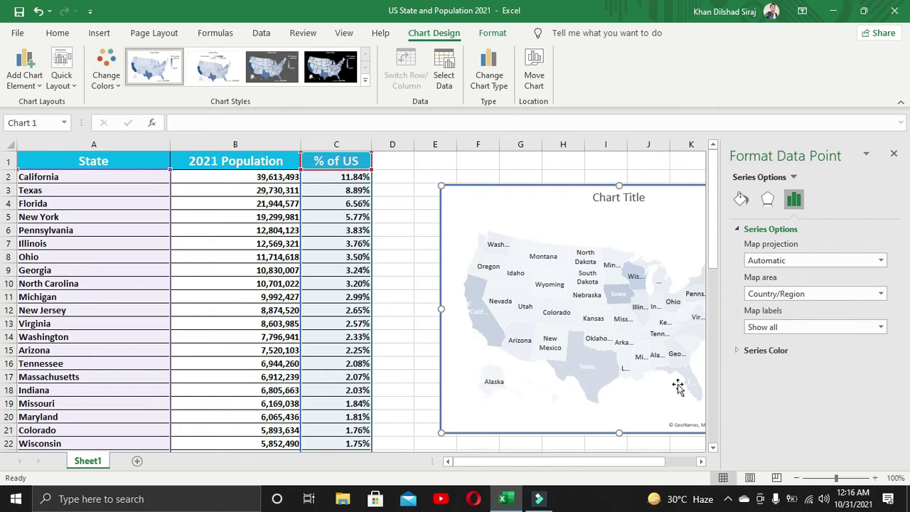
- Change the series colour to Diverging (3-color) and close the Format Data Point pane
left_click(740, 350)
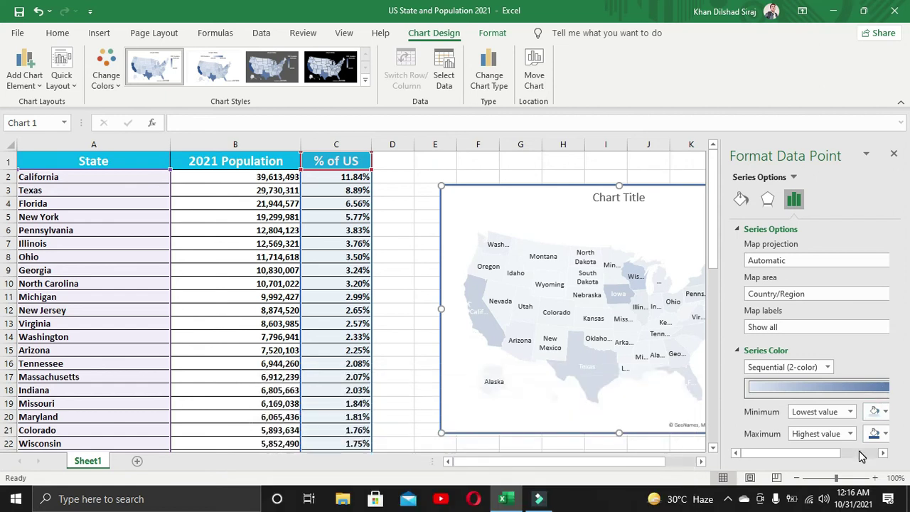
scroll(4, 421, "down", 5)
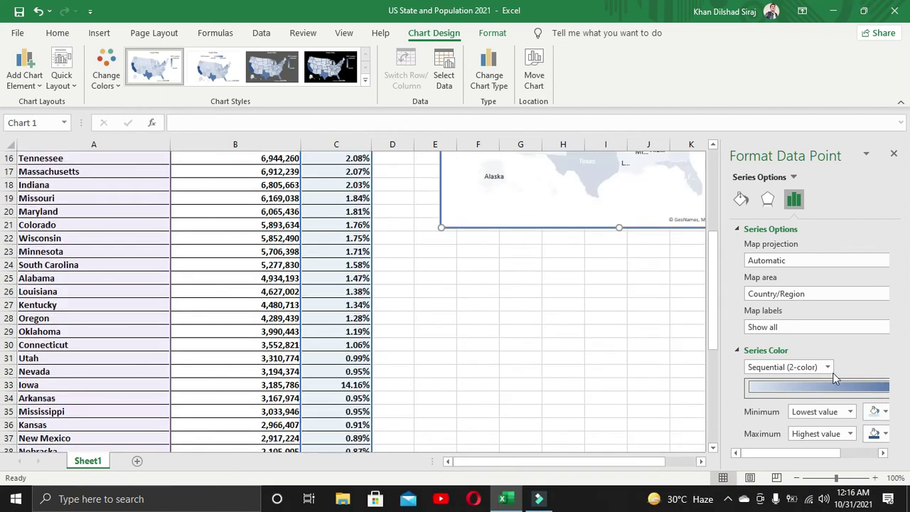
scroll(642, 302, "up", 4)
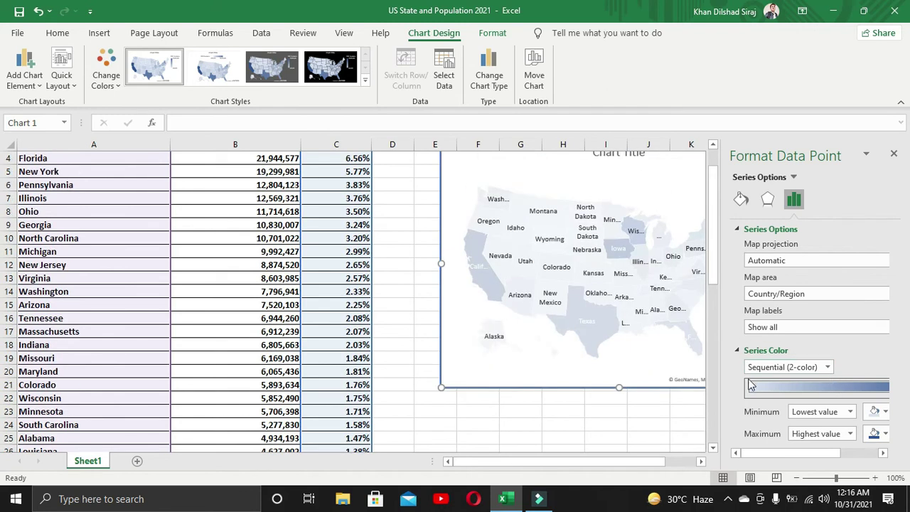
left_click(804, 368)
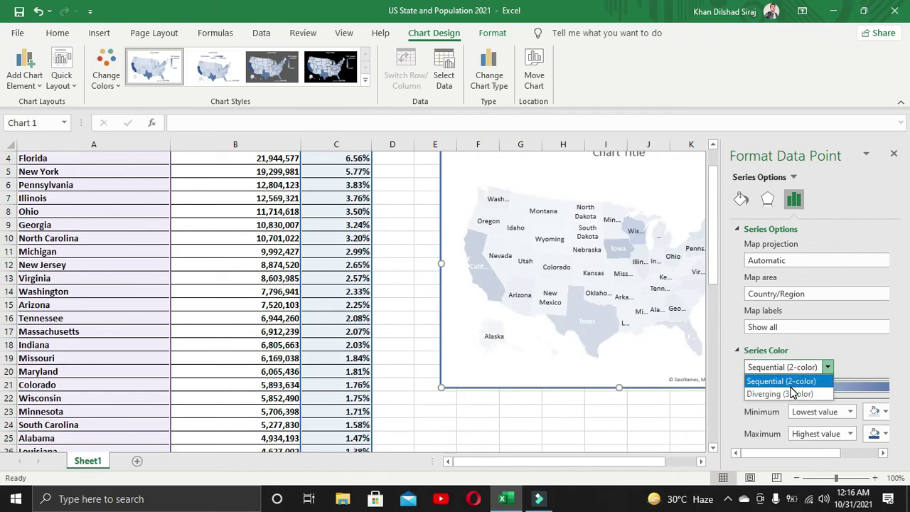
left_click(791, 393)
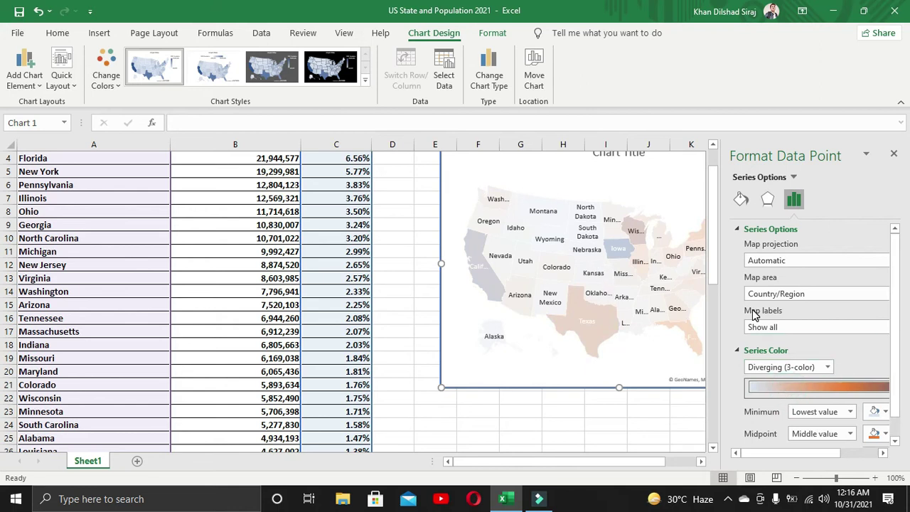
left_click(896, 155)
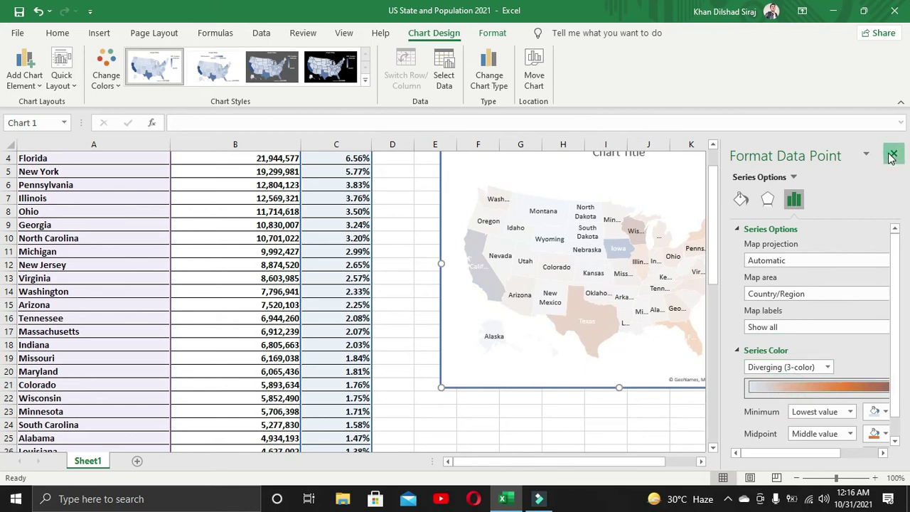
- From the chart elements list, toggle Chart Title off and back on, then show Data Labels choices
scroll(537, 323, "up", 1)
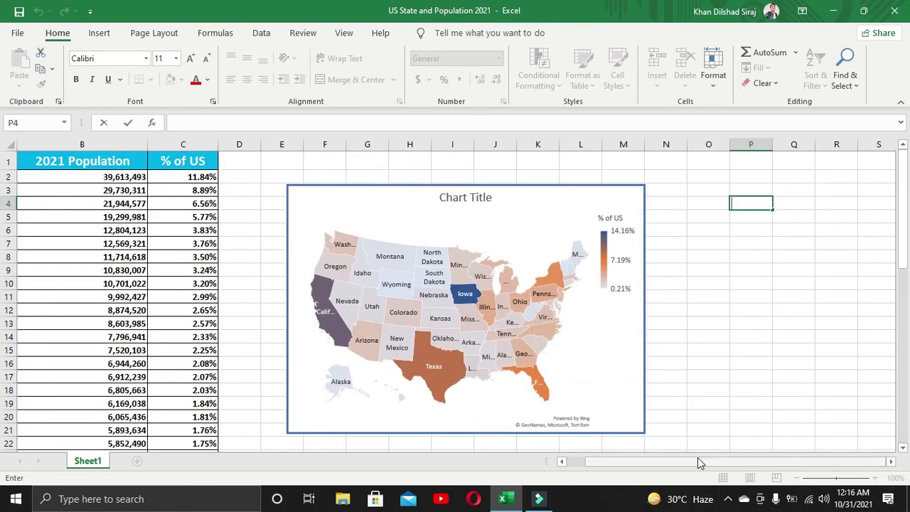
left_click_drag(700, 461, 681, 461)
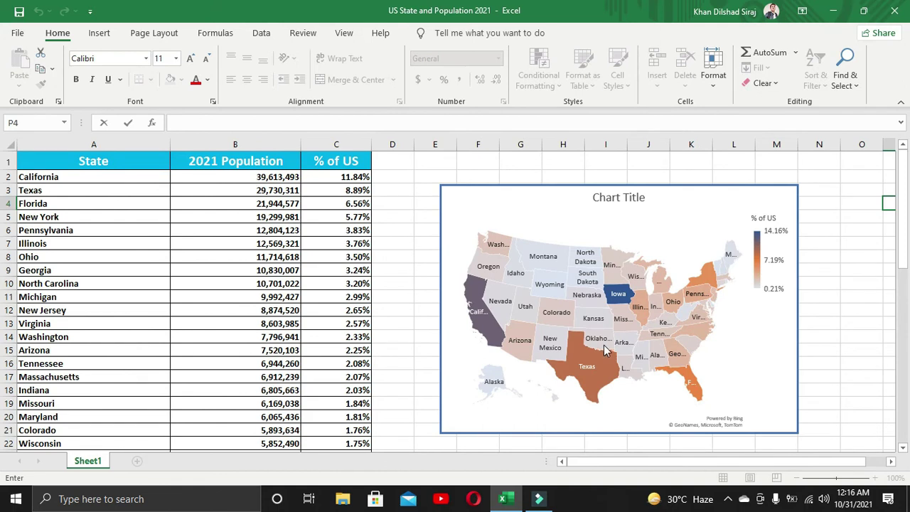
left_click(729, 229)
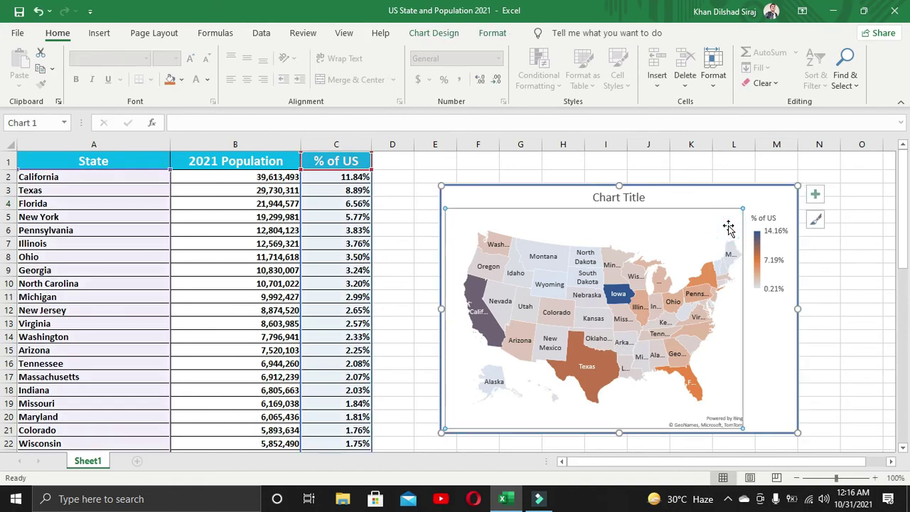
left_click(816, 195)
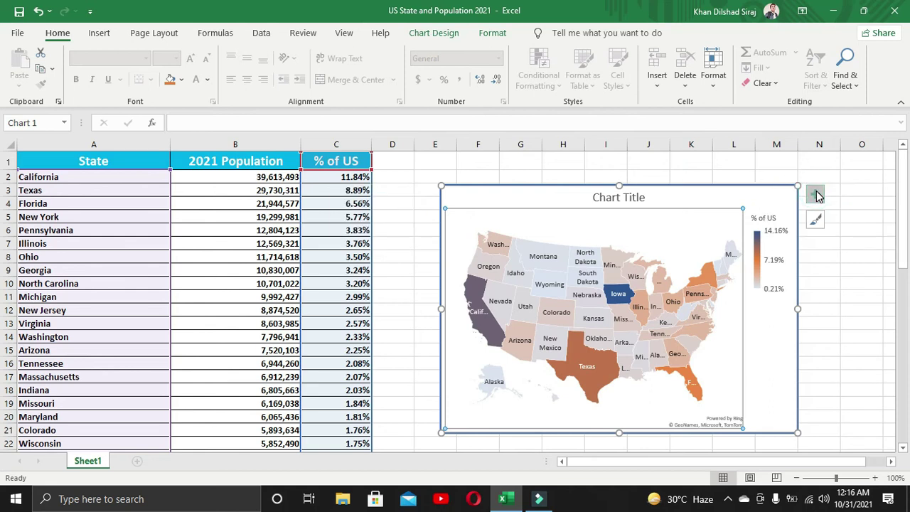
left_click(816, 195)
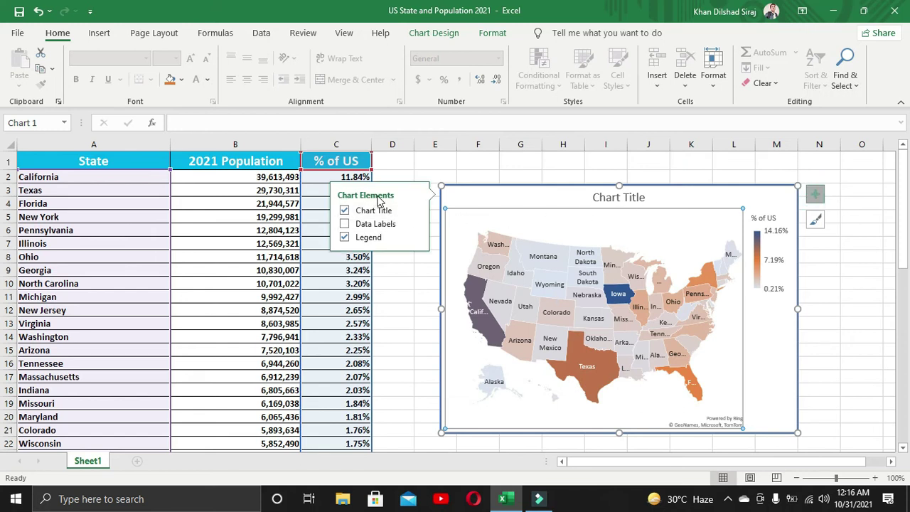
left_click(378, 212)
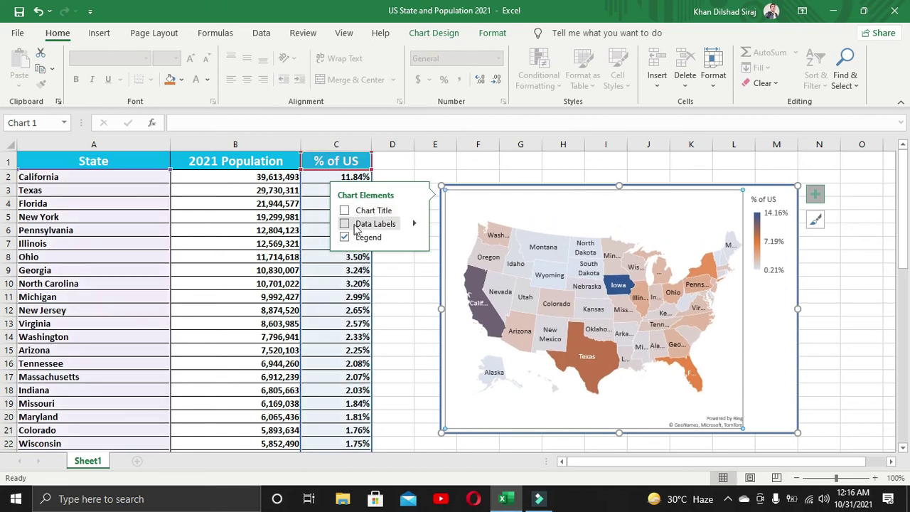
left_click(346, 211)
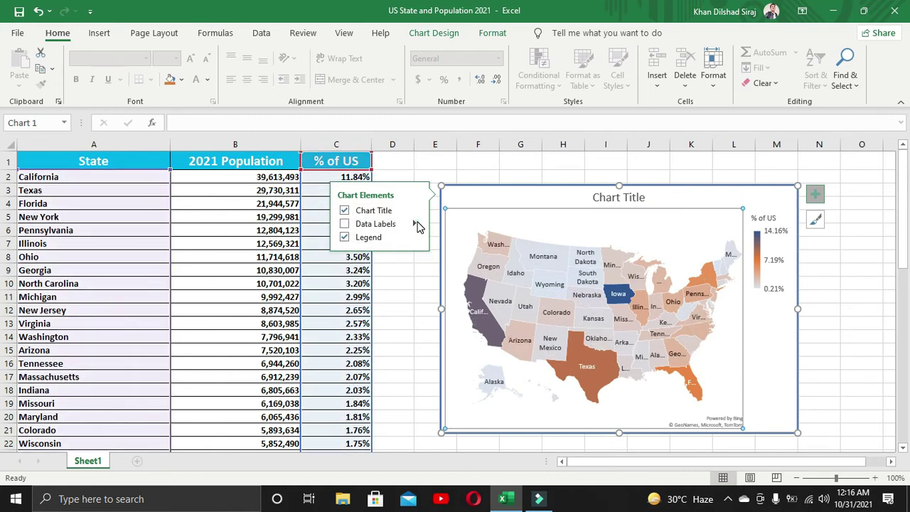
left_click(419, 225)
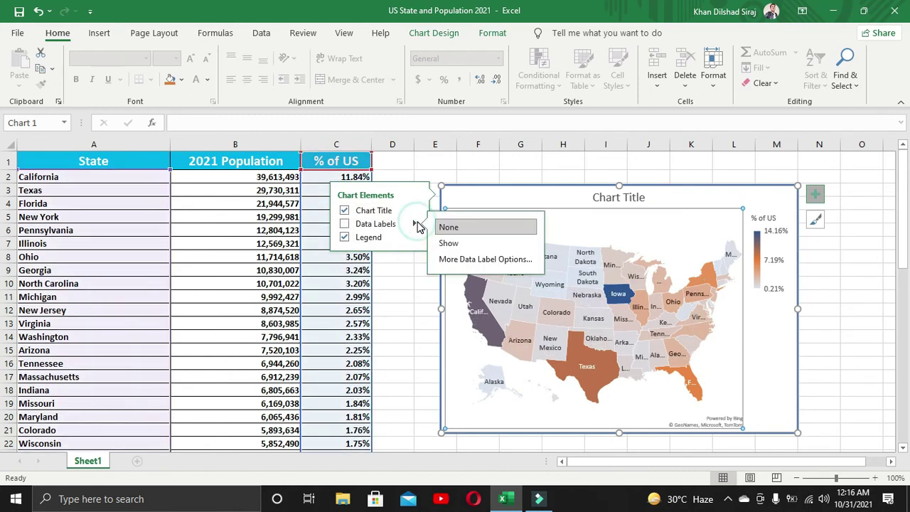
- In More Data Label Options, show Category Name and Value on labels, leaving Series Name off
left_click(458, 260)
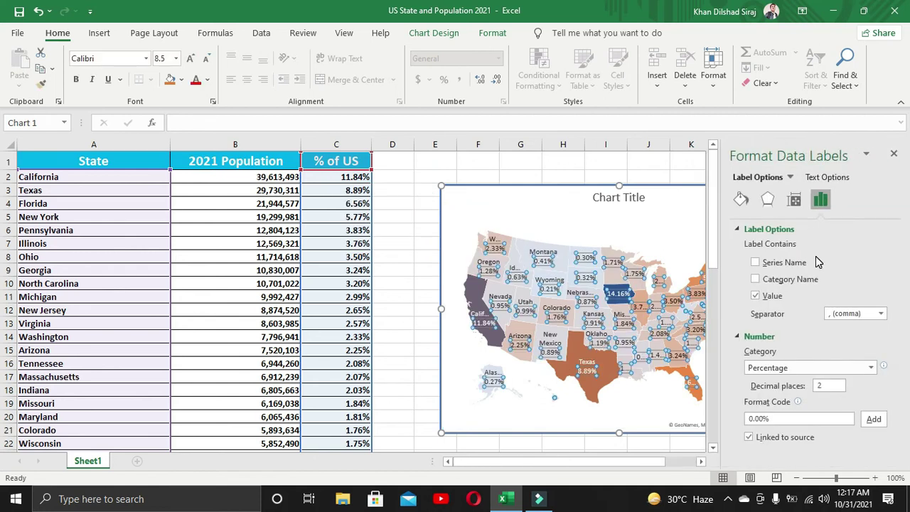
left_click(756, 264)
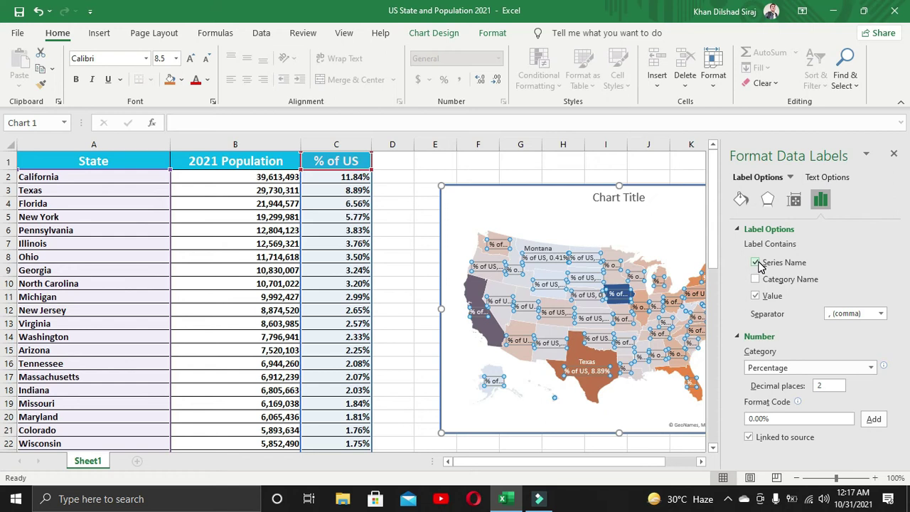
left_click(756, 263)
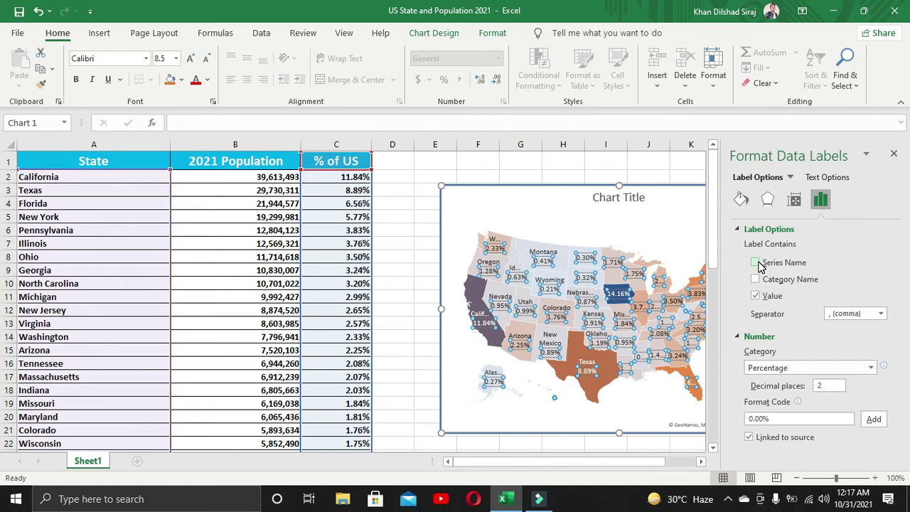
left_click(756, 279)
left_click(755, 281)
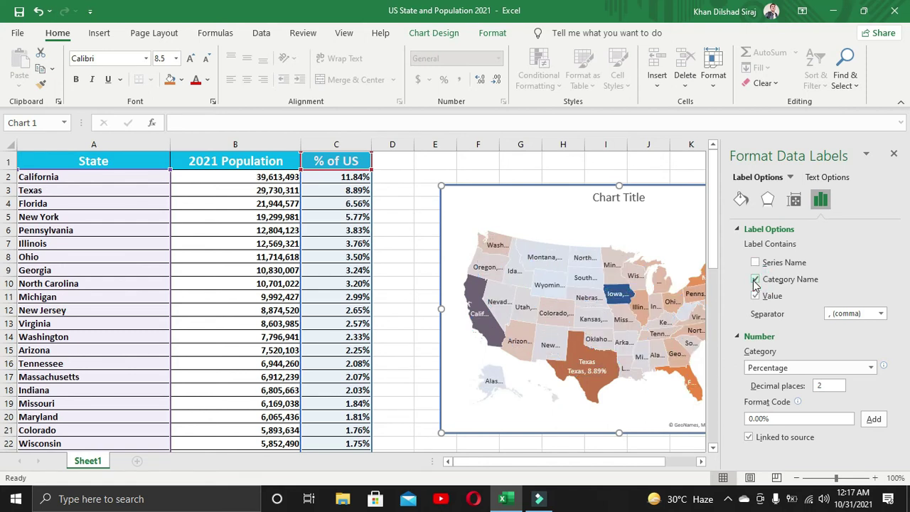
left_click(755, 296)
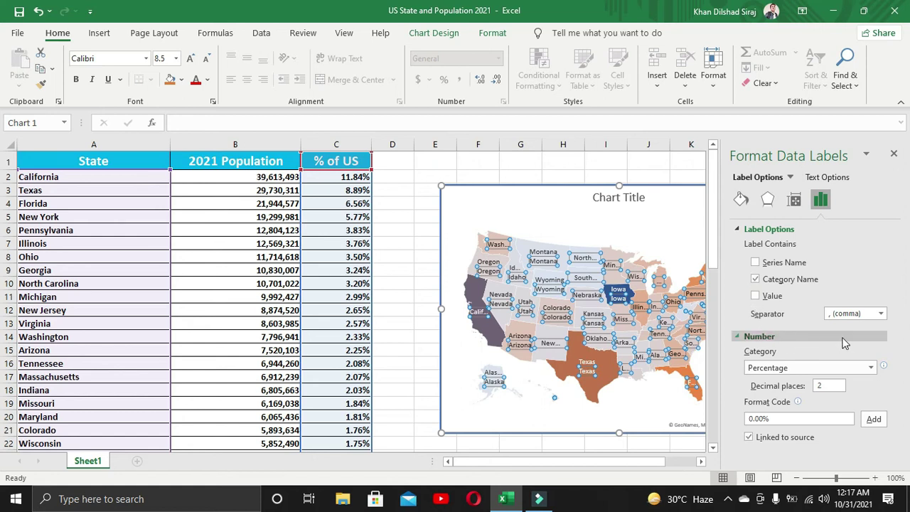
left_click(882, 314)
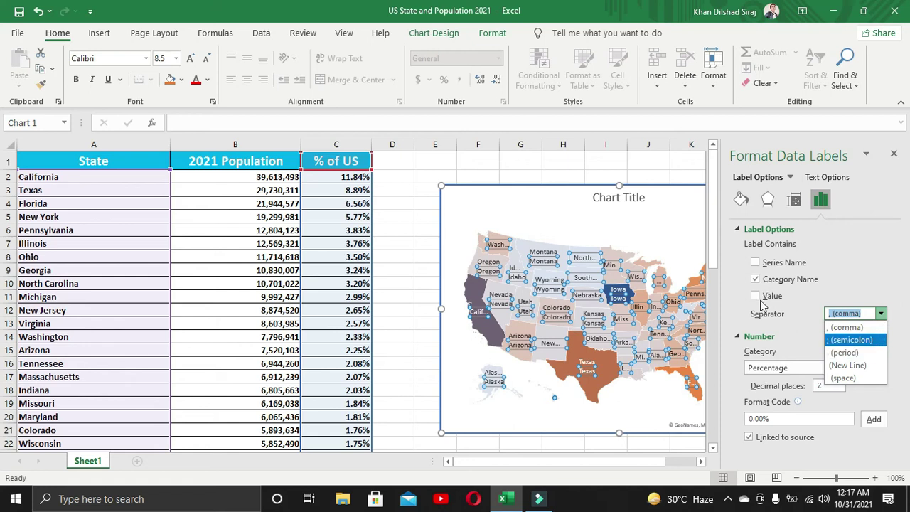
left_click(756, 296)
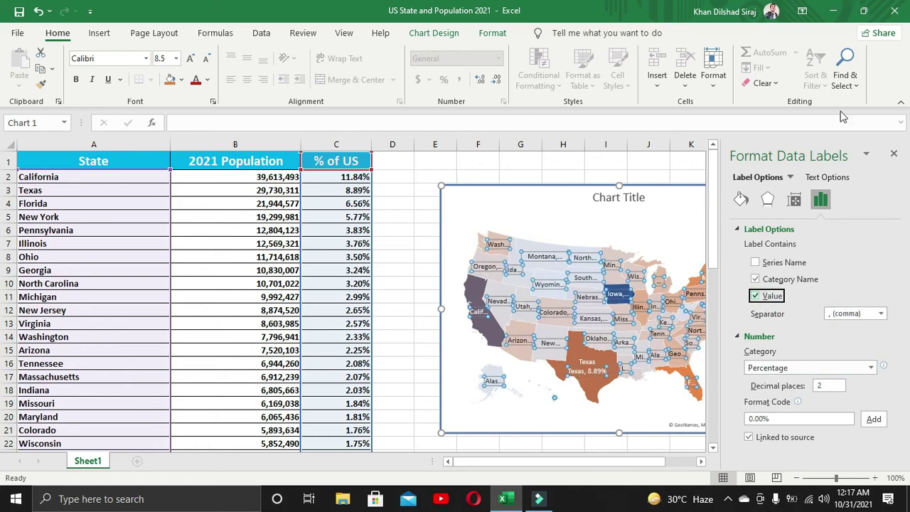
- Preview the second and dark third chart styles, then reapply the first light style
left_click(894, 158)
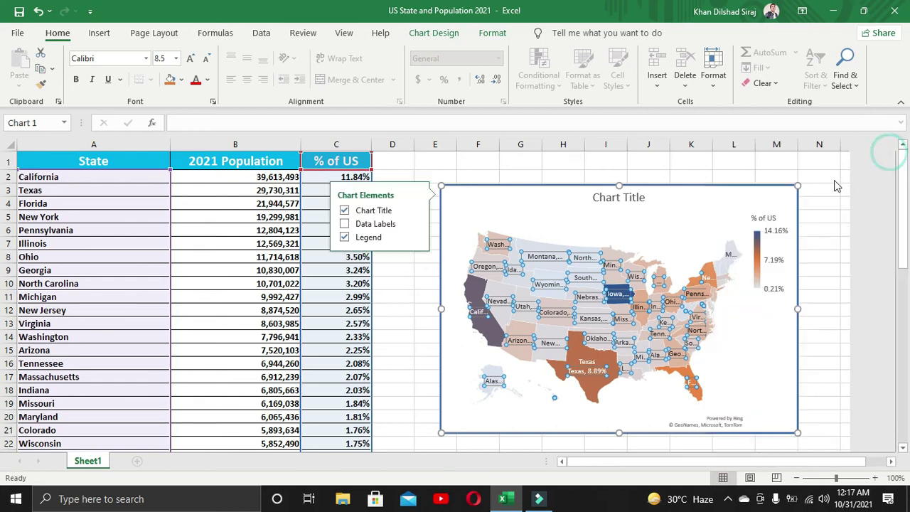
left_click(891, 161)
left_click(723, 200)
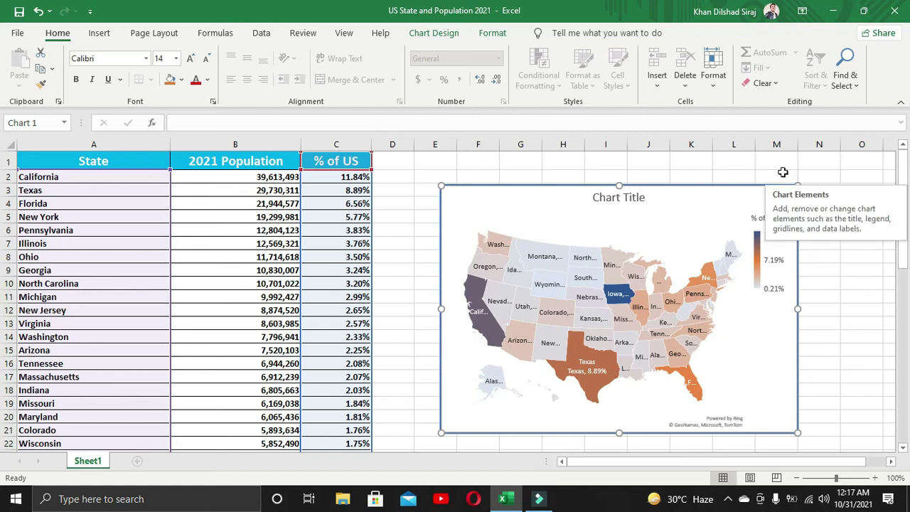
left_click(816, 220)
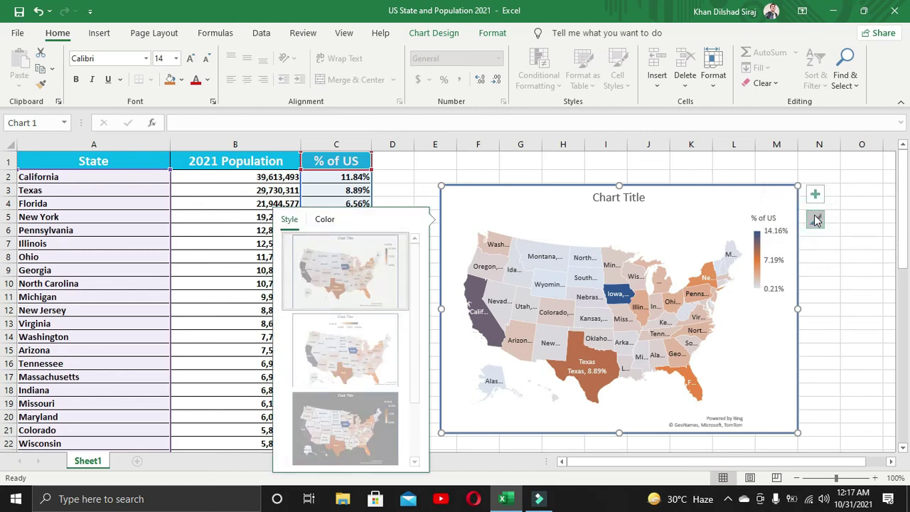
left_click(382, 340)
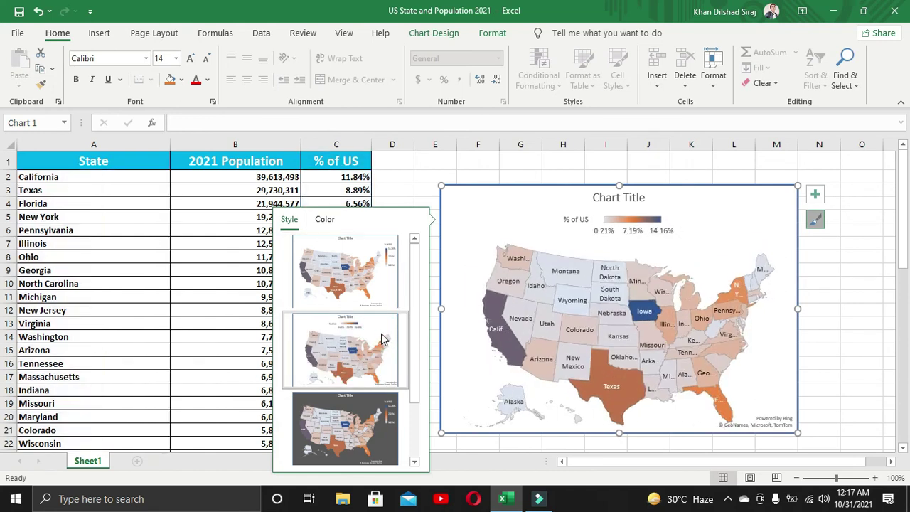
left_click(354, 432)
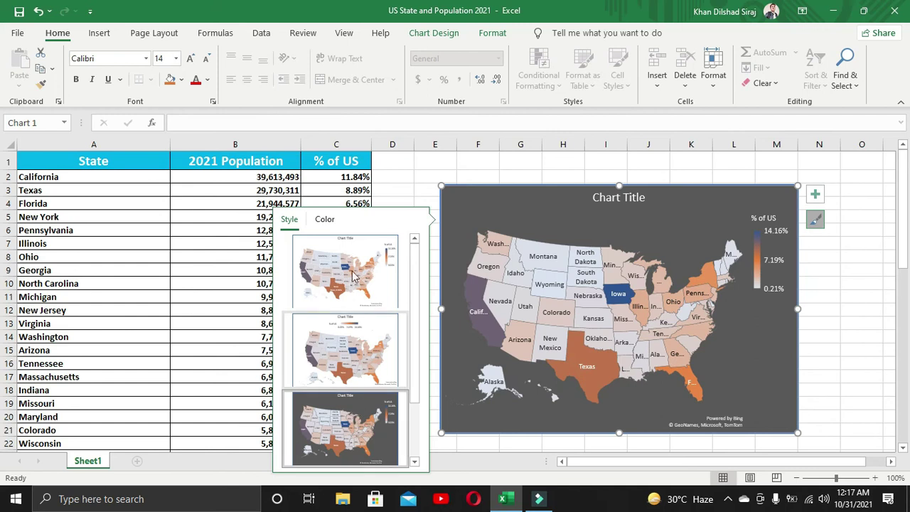
left_click(342, 245)
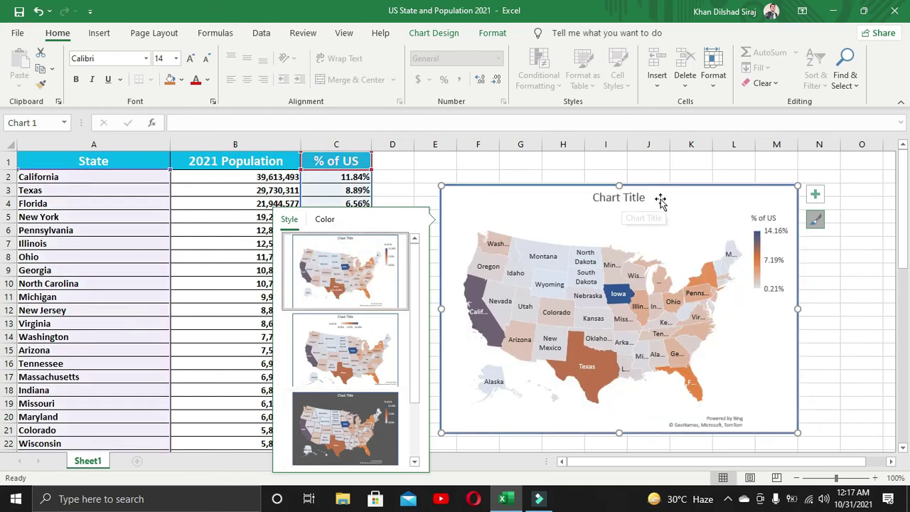
- Replace the map chart's placeholder 'Chart Title' text with 'US State Population'
left_click(635, 199)
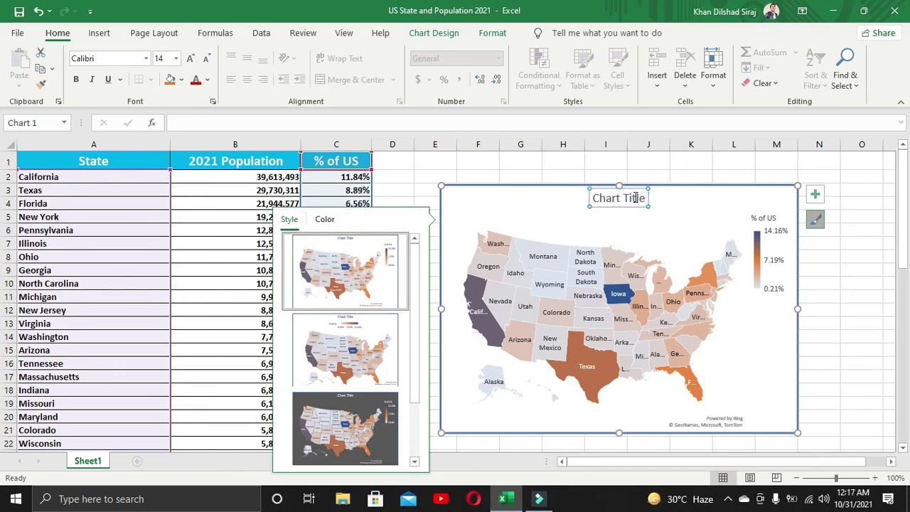
double_click(635, 198)
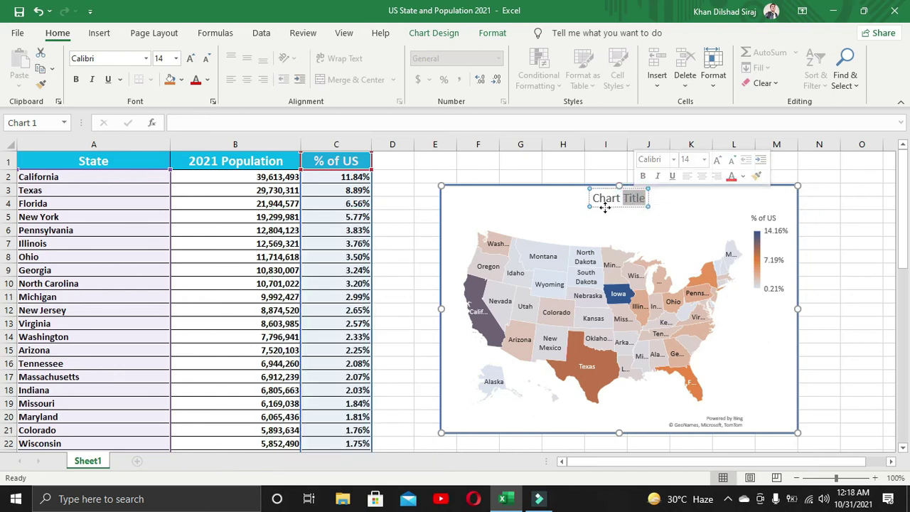
key("Home")
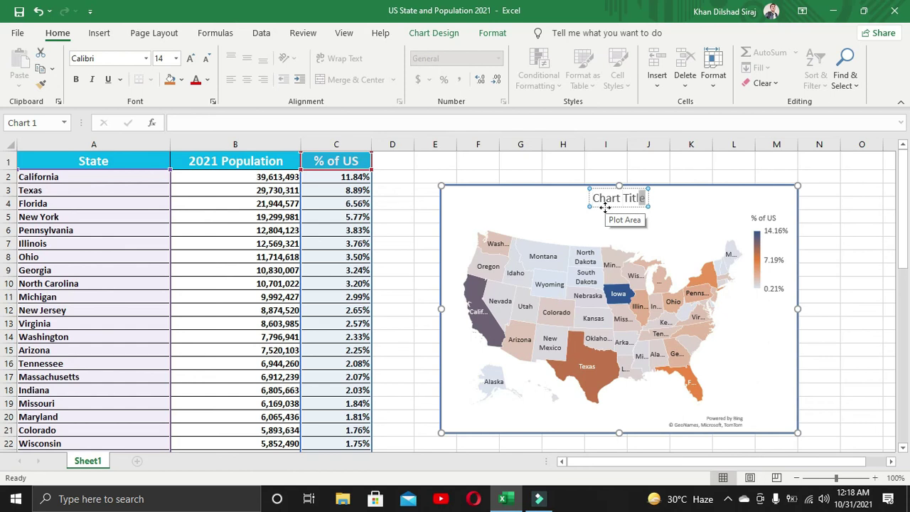
key("shift+Home")
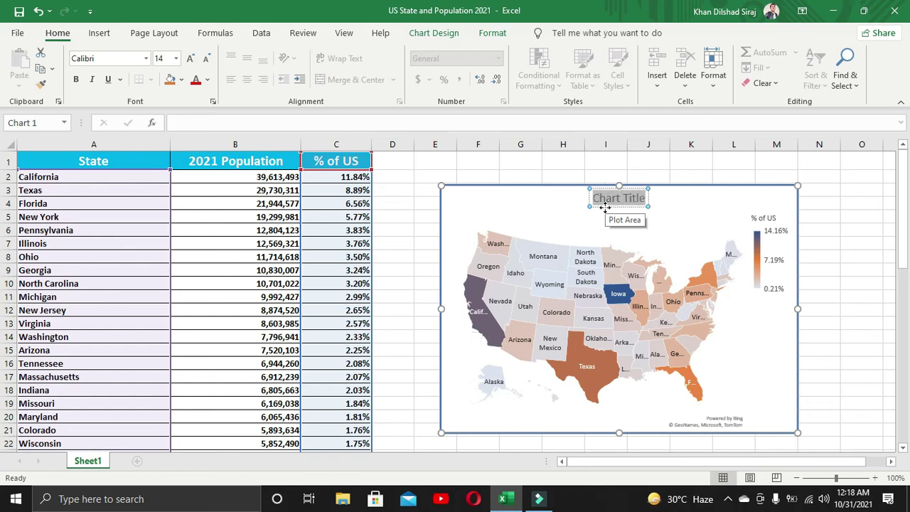
type("US State")
key("BackSpace")
key("BackSpace")
key("BackSpace")
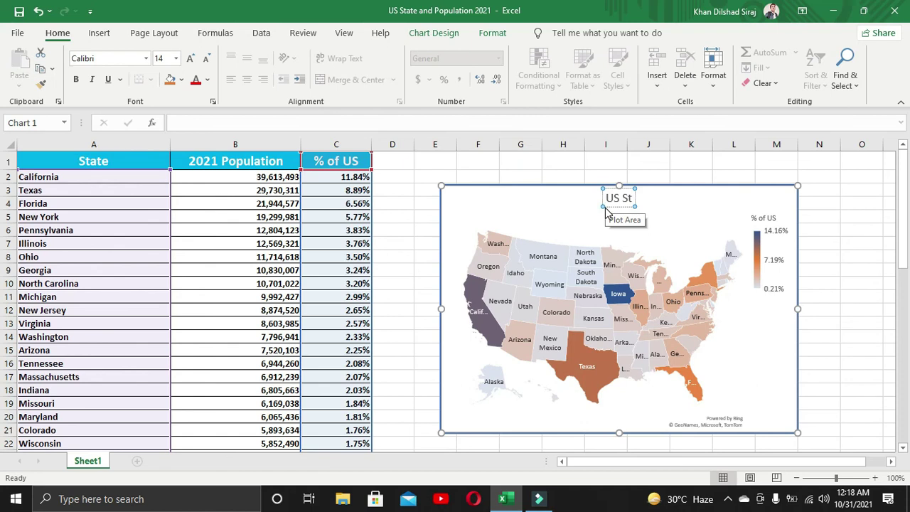
type("ate Population")
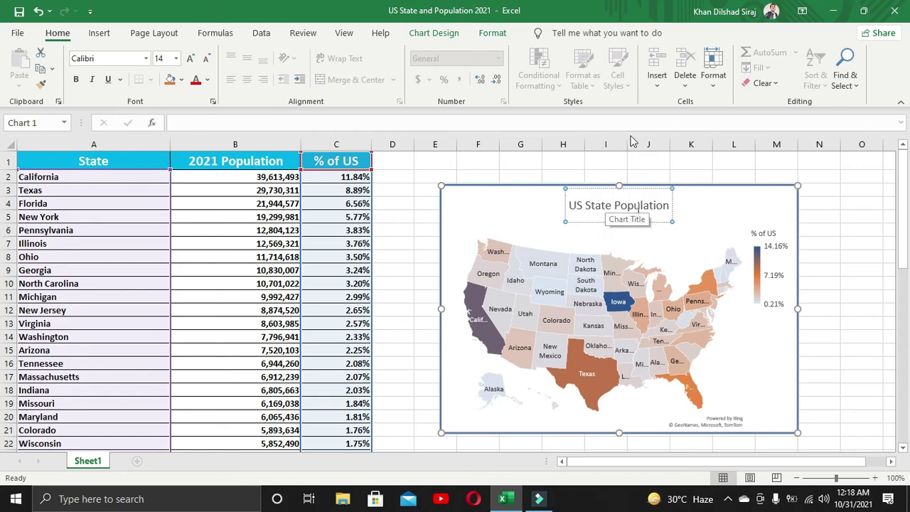
left_click(743, 176)
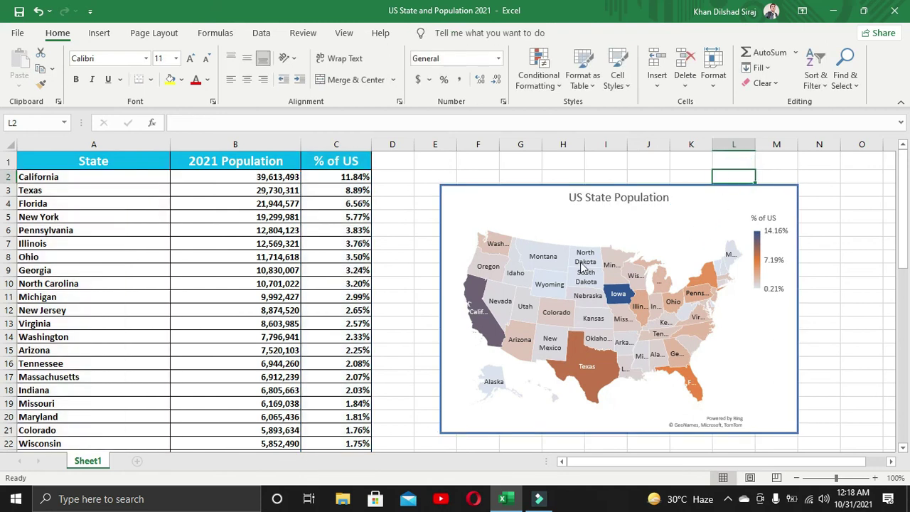
left_click(629, 228)
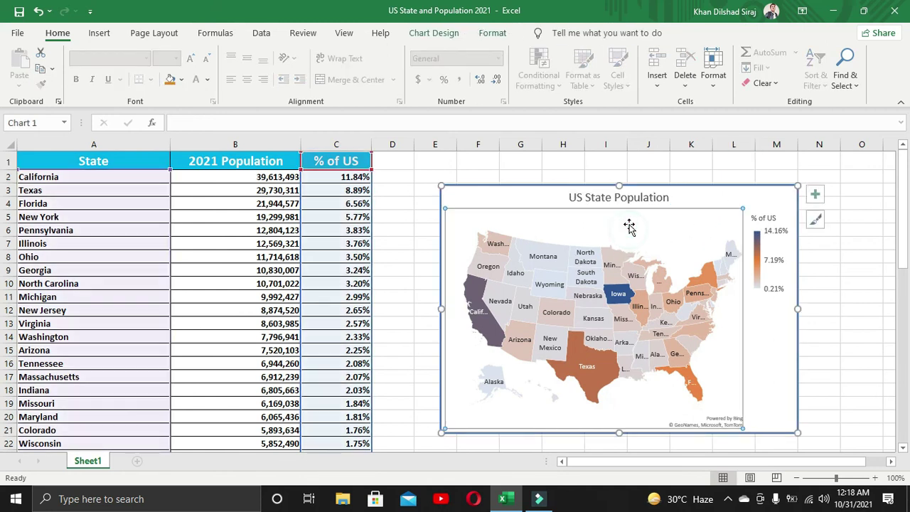
left_click(703, 203)
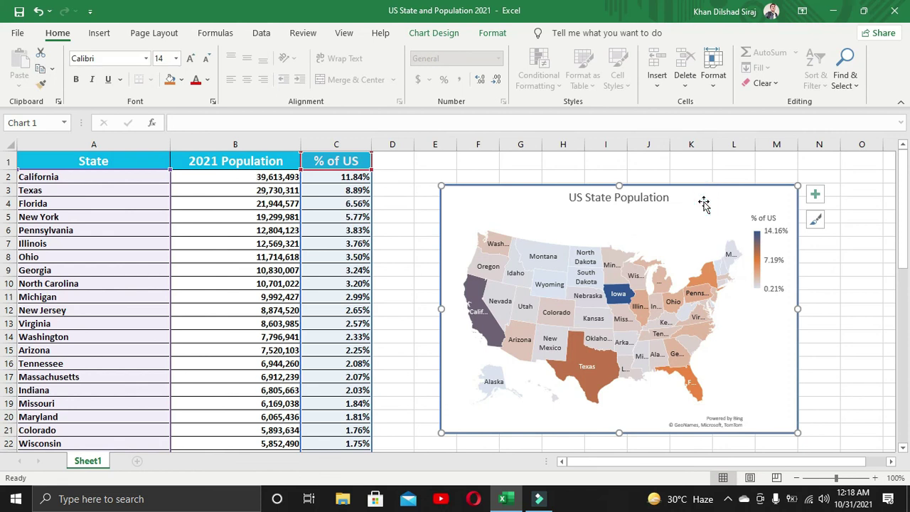